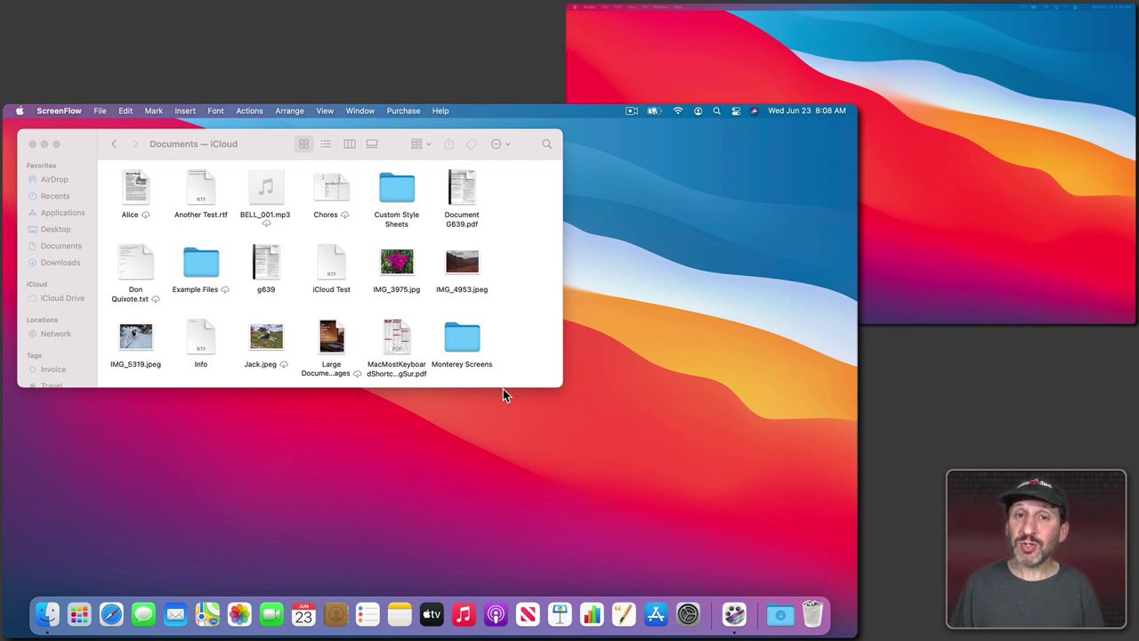
Step: Use Finder's Window menu to send the Finder window to the LG Ultra HD display and back
left_click_drag(93, 145, 82, 144)
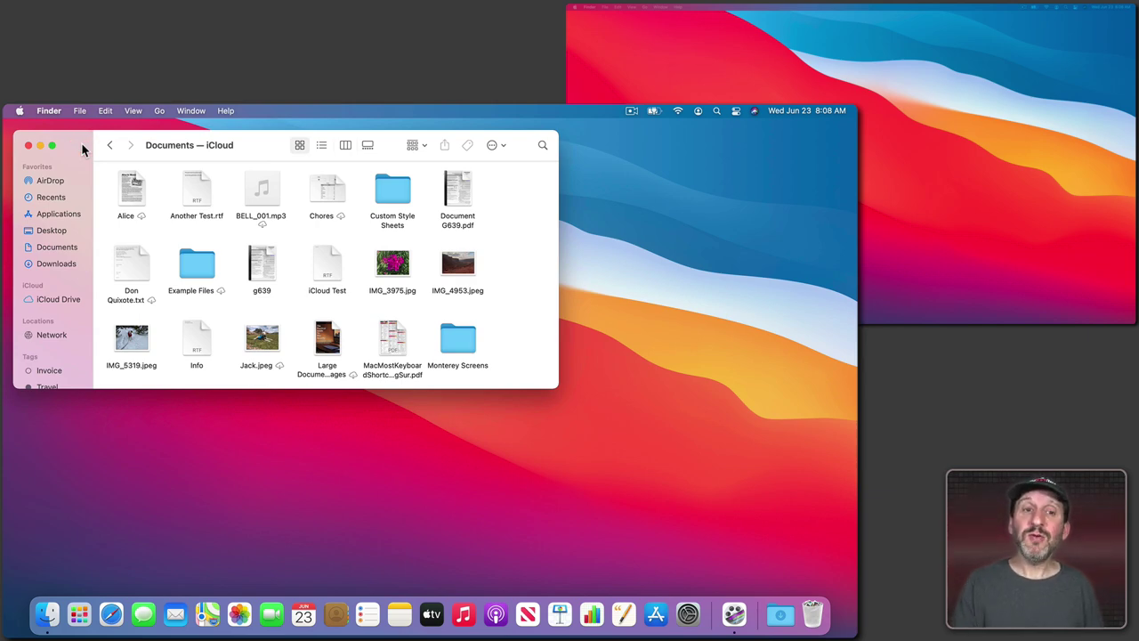
left_click(188, 111)
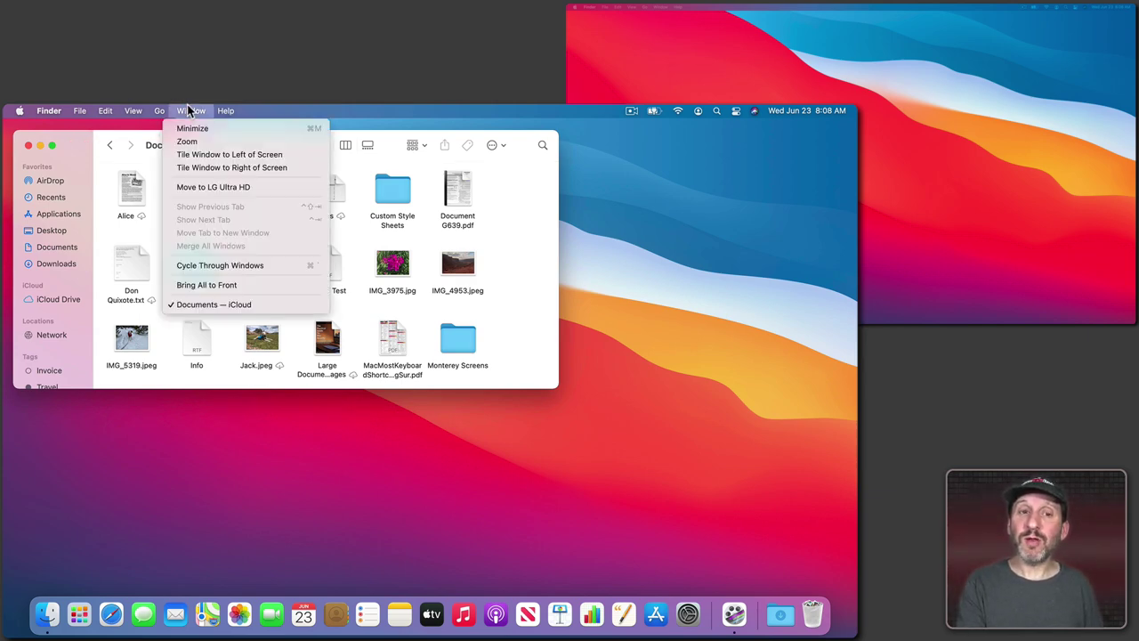
left_click(246, 188)
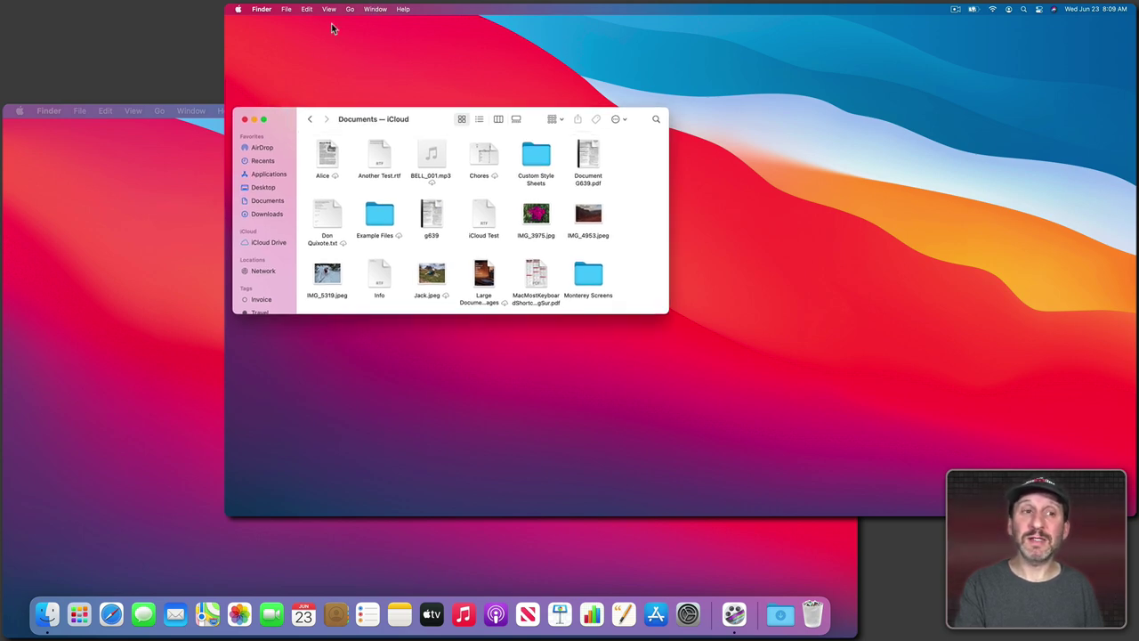
left_click(375, 9)
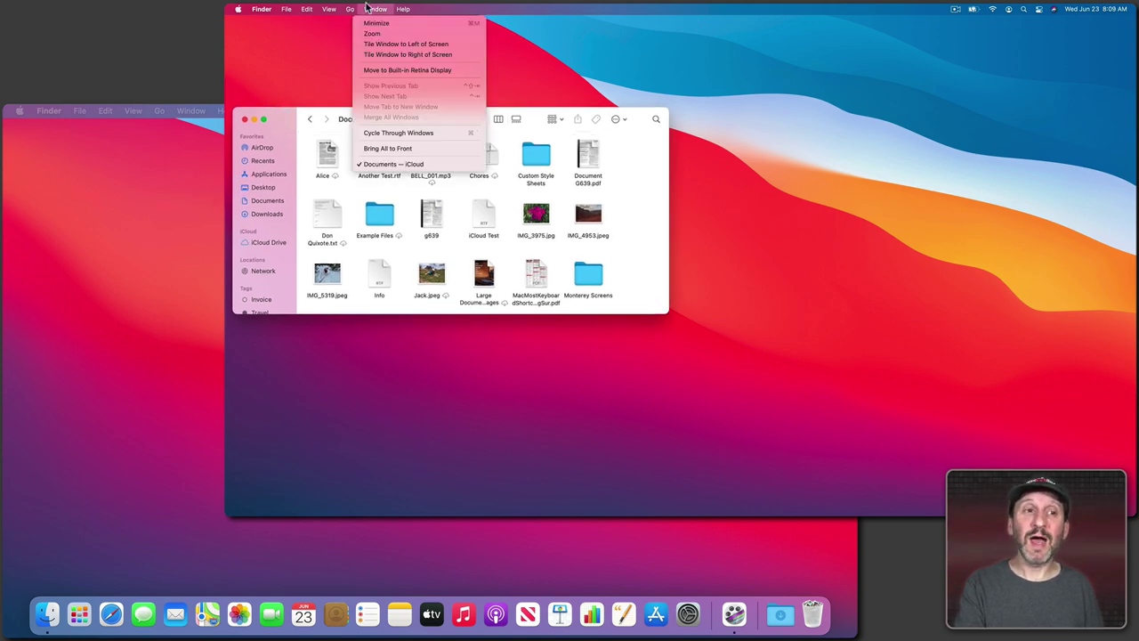
left_click(379, 71)
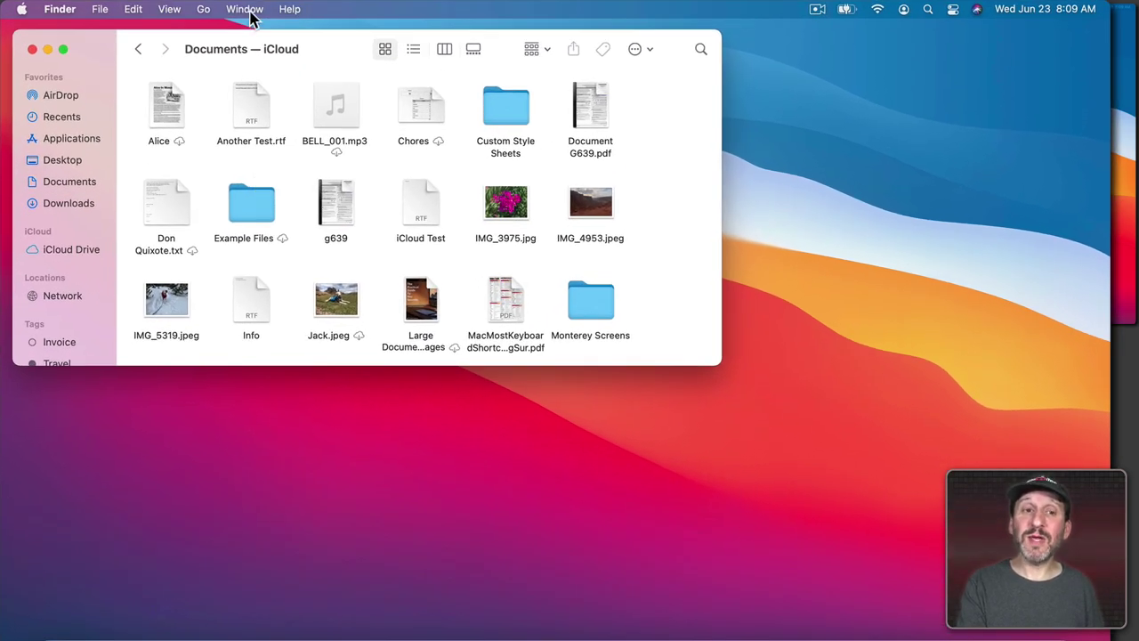
left_click(245, 9)
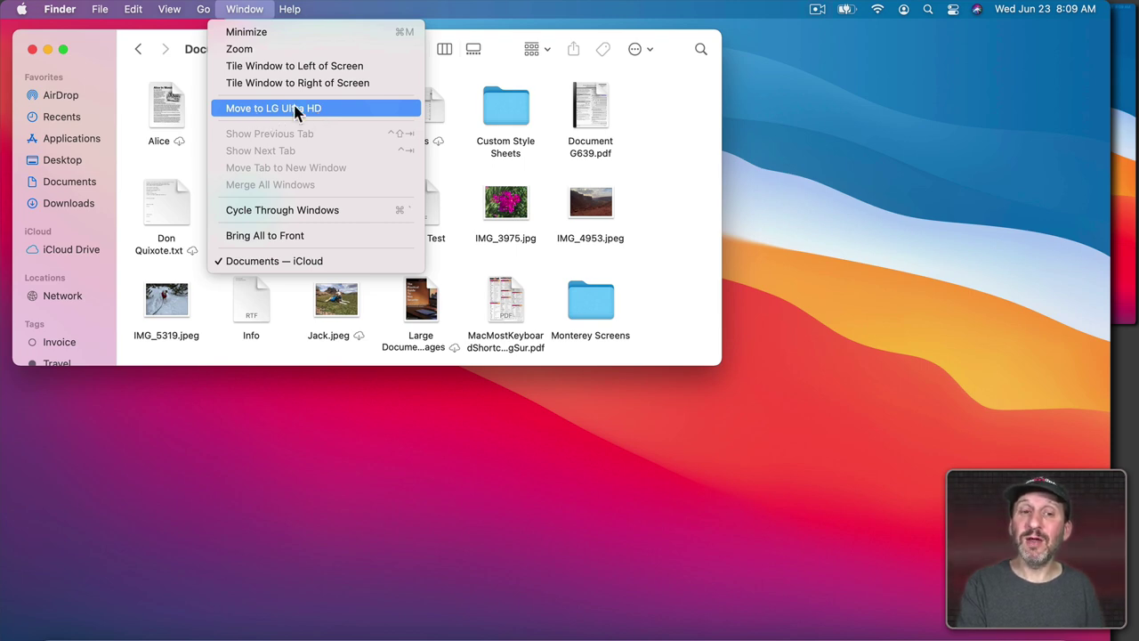
key("Escape")
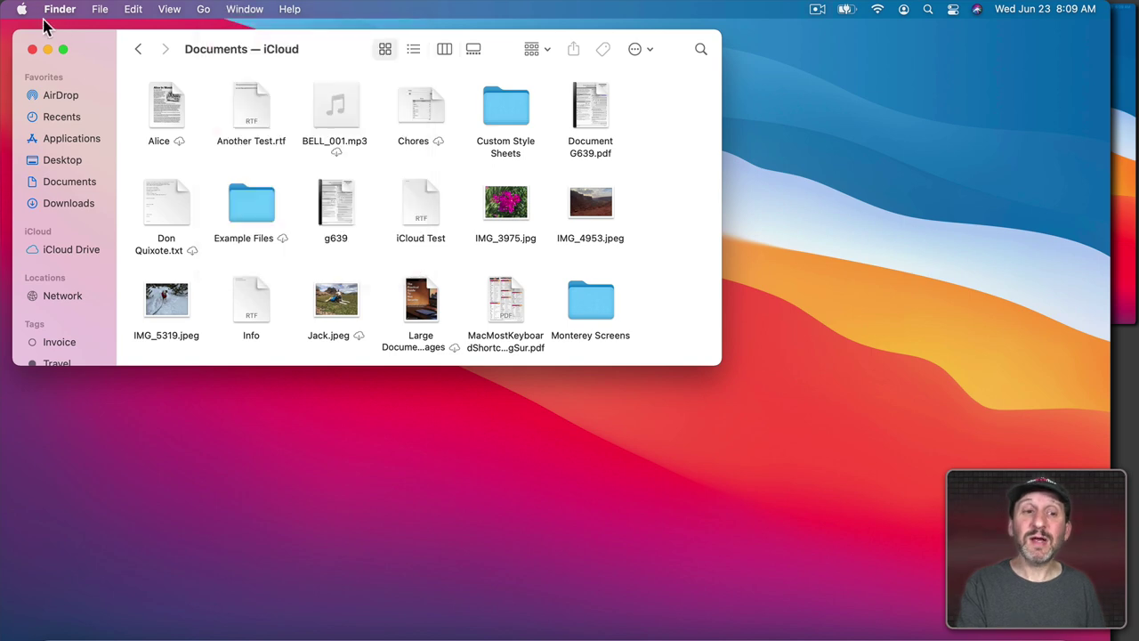
Step: Start a new App Shortcut under System Preferences > Keyboard > Shortcuts > App Shortcuts
left_click(21, 9)
left_click(44, 58)
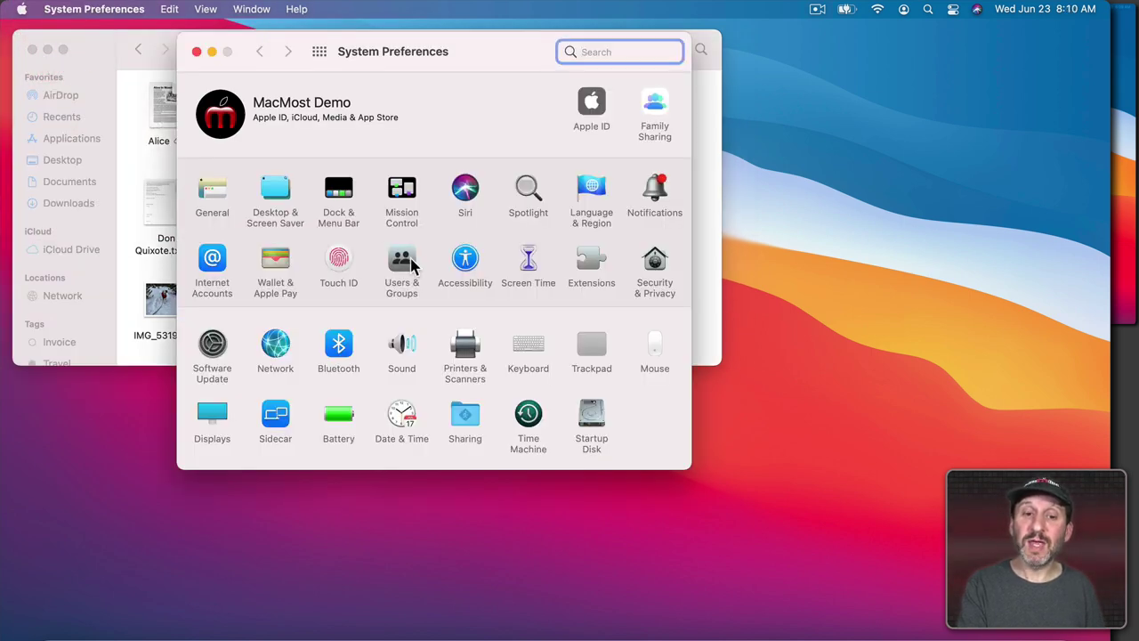
left_click(527, 344)
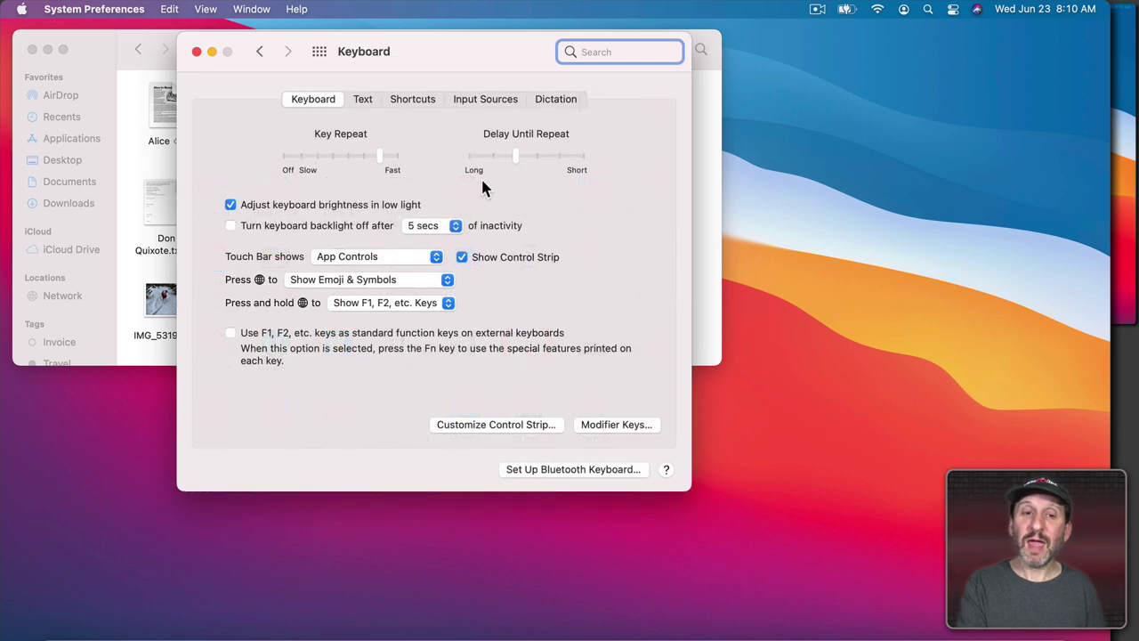
left_click(415, 100)
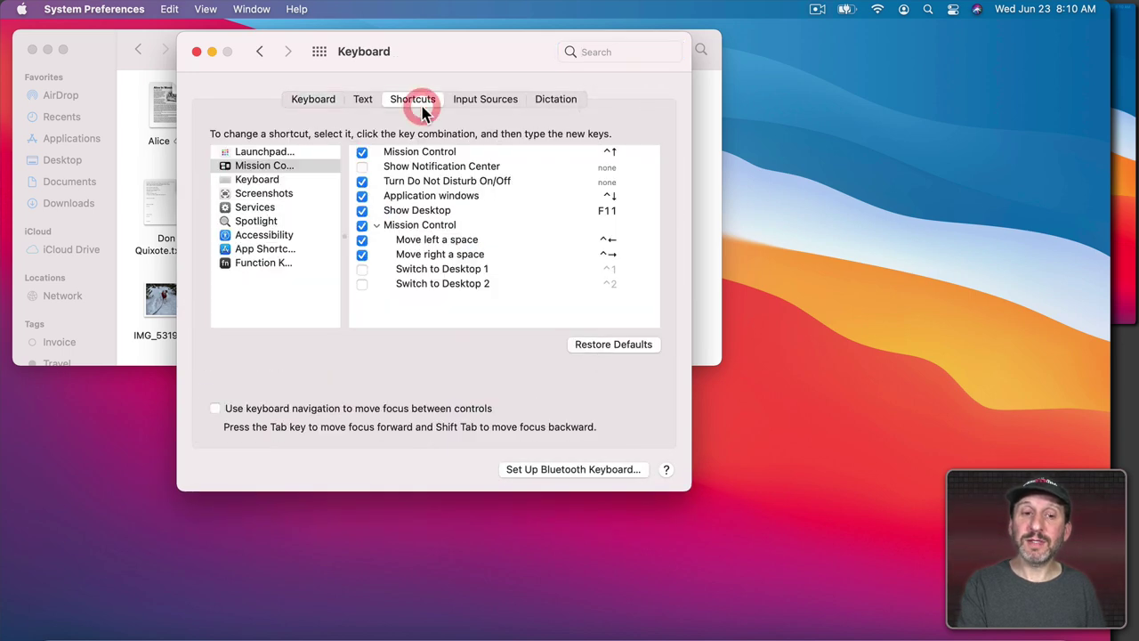
left_click(267, 252)
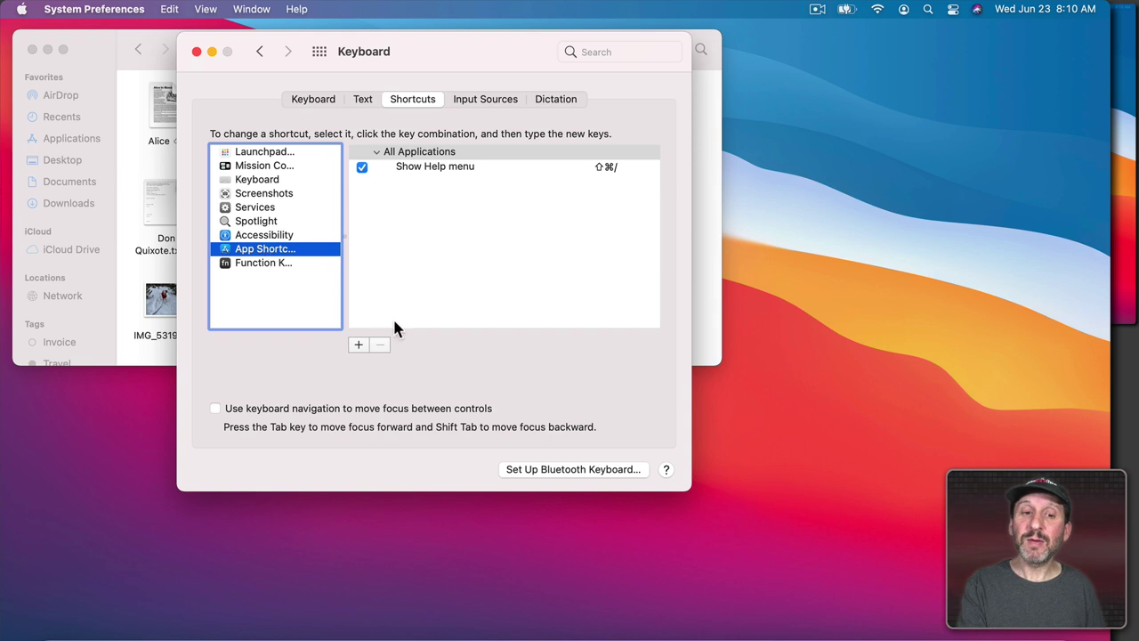
left_click(359, 345)
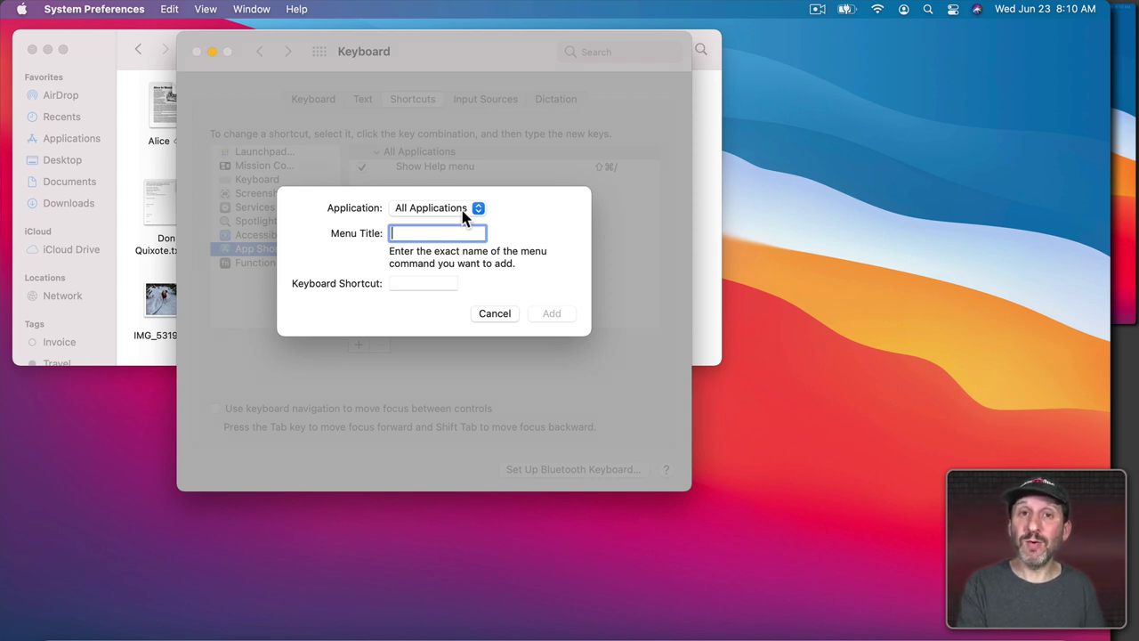
Step: Enter 'Move to LG Ultra HD' as the menu title, checking the exact command name in Finder's Window menu
left_click(416, 236)
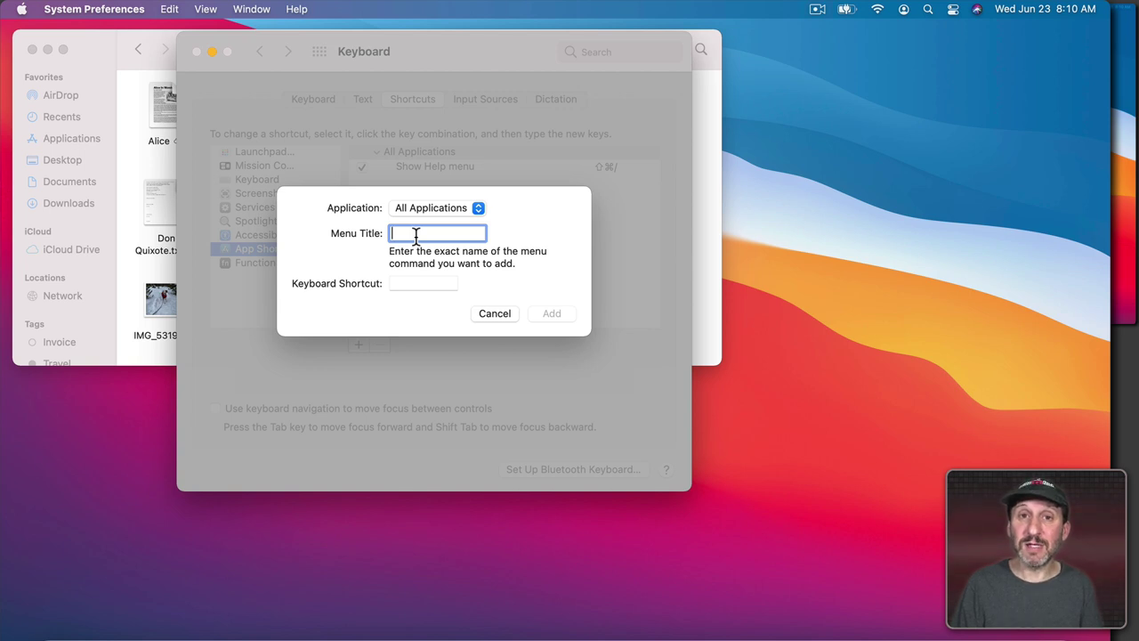
type("M")
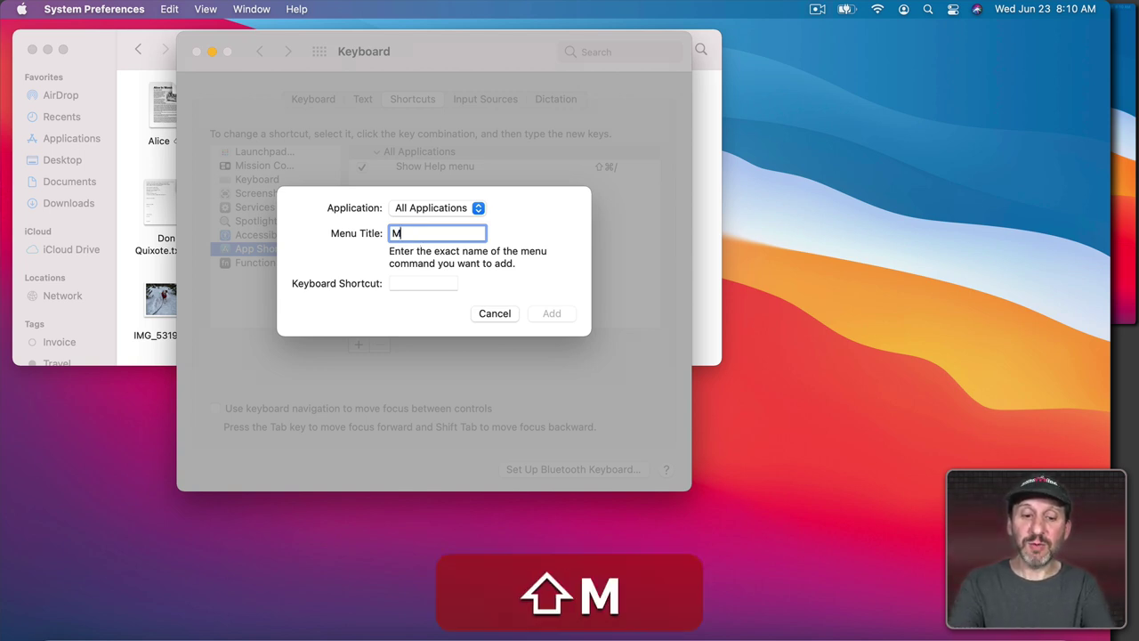
type("ove to LG")
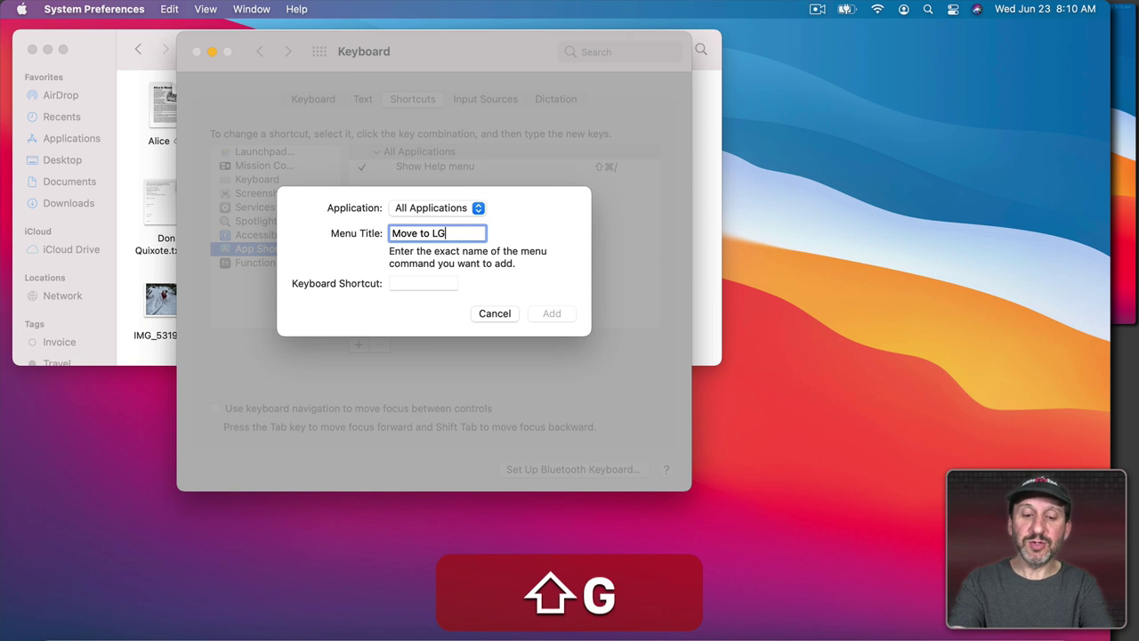
type(" Ultra HD")
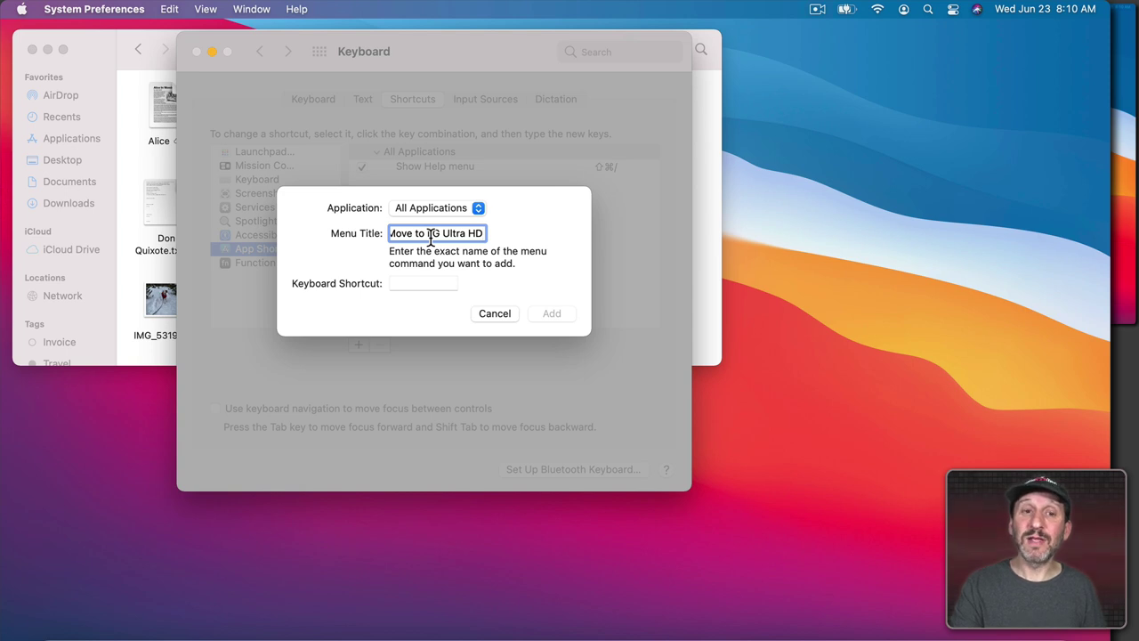
left_click(258, 8)
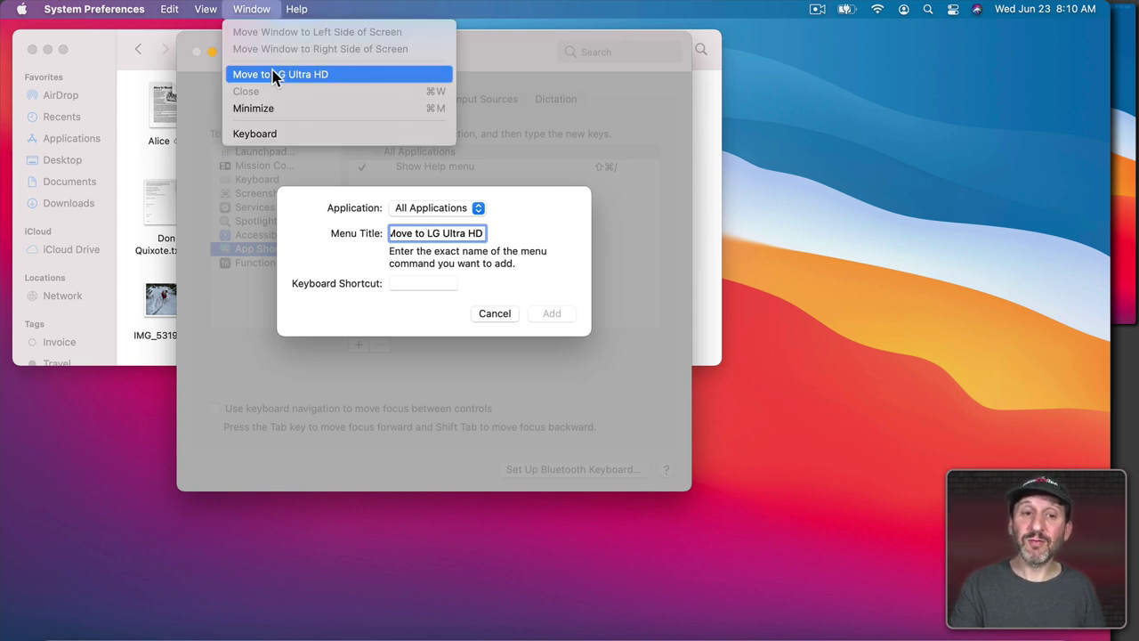
left_click(258, 9)
Step: Record ⌥⌘→ as its keyboard shortcut, add it, and close Keyboard preferences
left_click(408, 283)
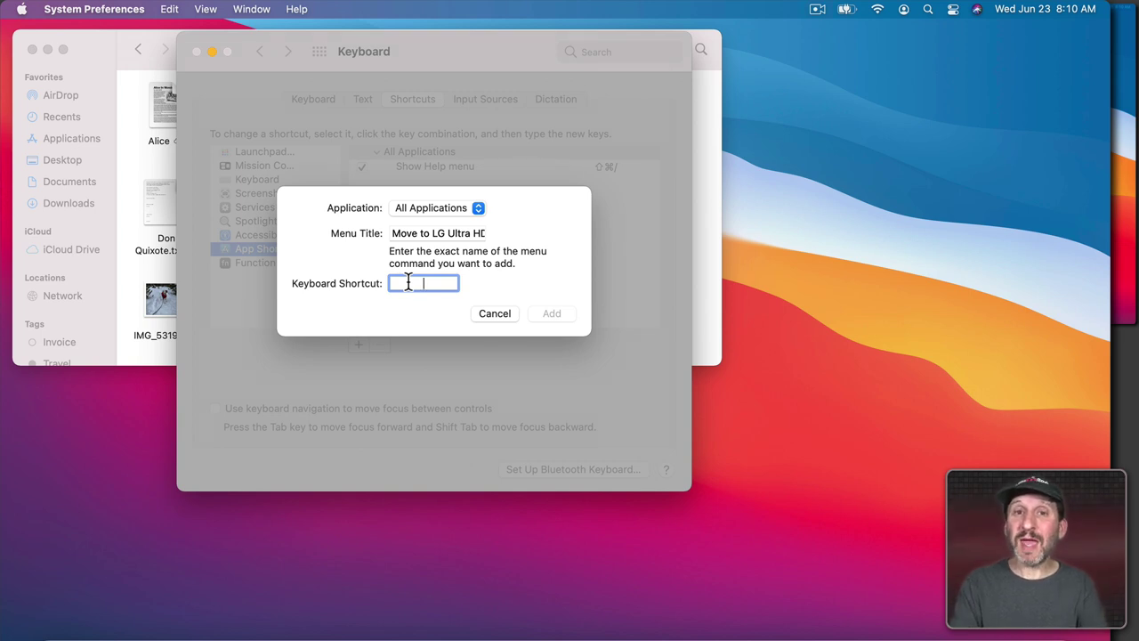
key("super")
key("alt")
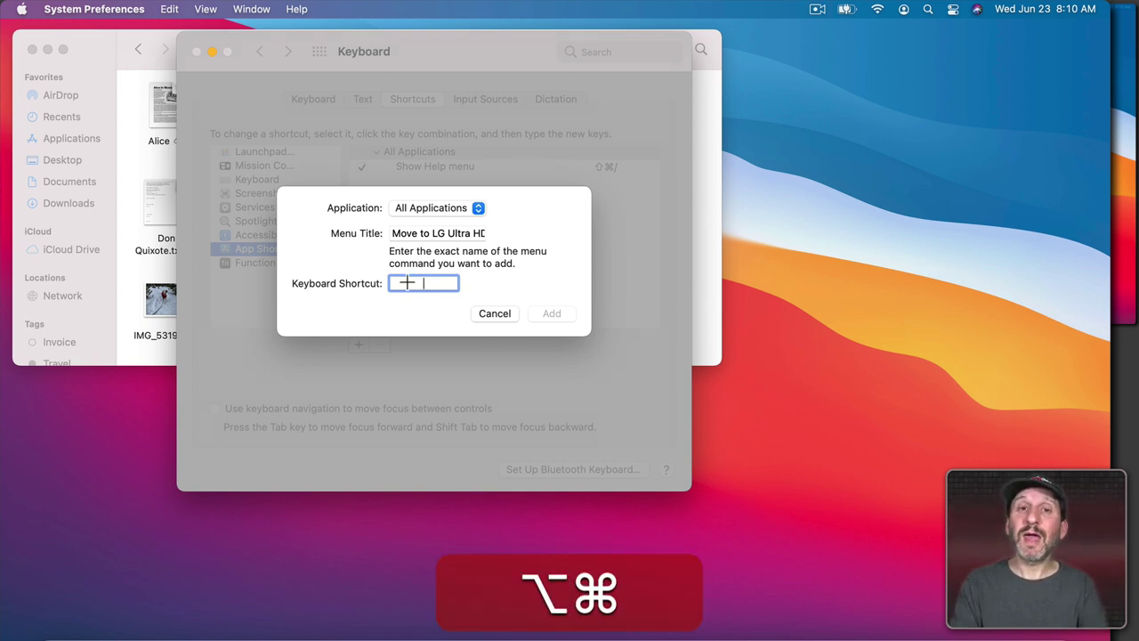
key("alt+super+Right")
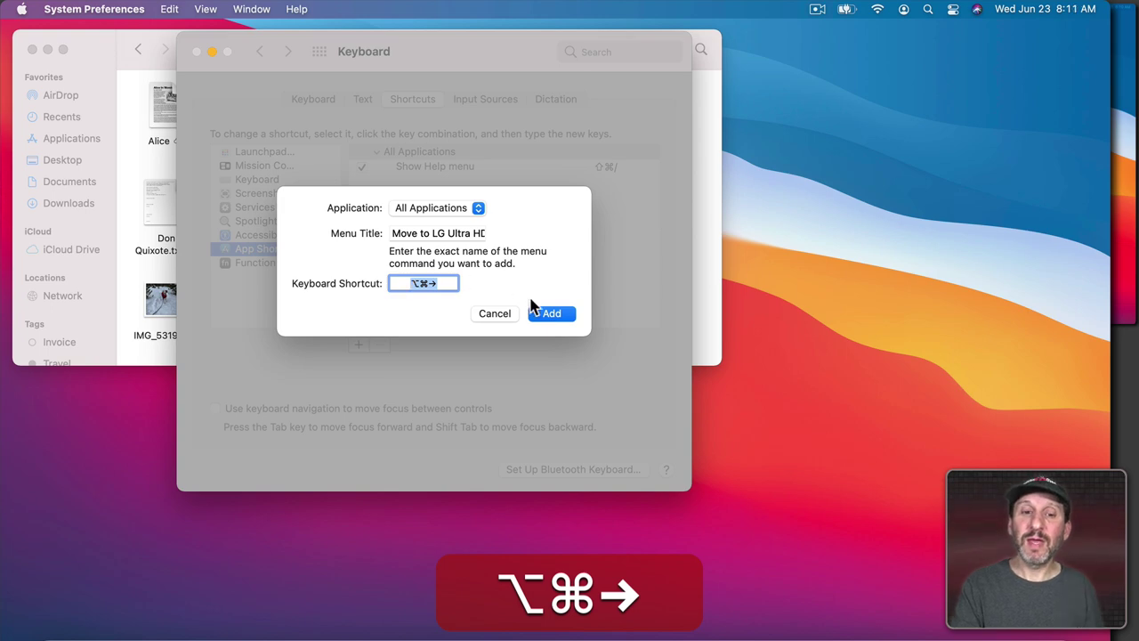
left_click(550, 316)
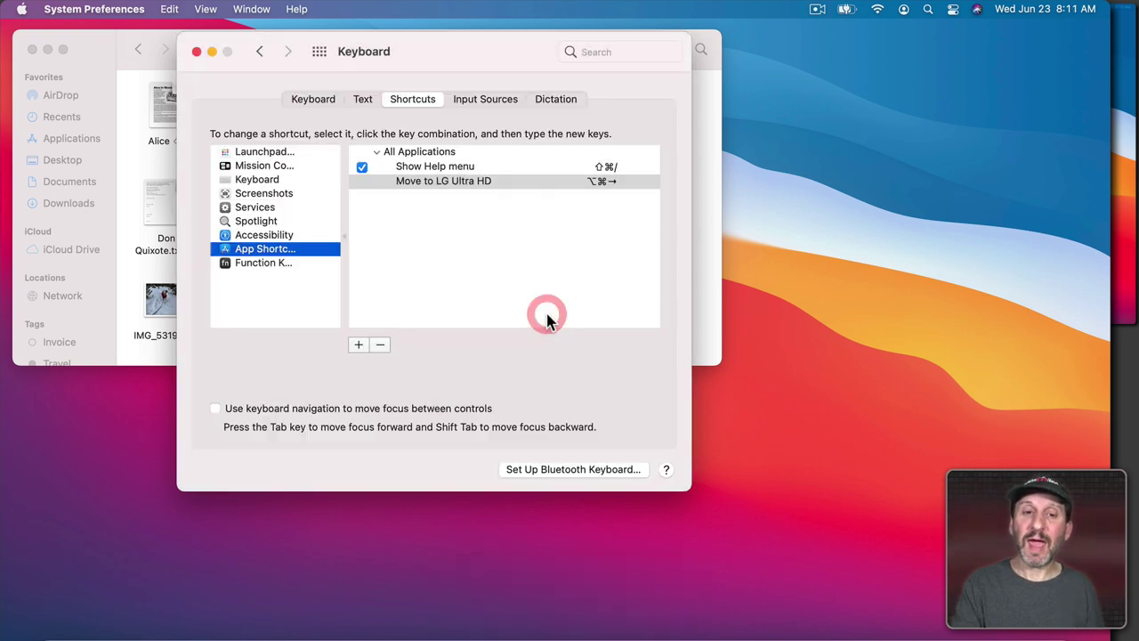
left_click(198, 52)
Step: Confirm ⌥⌘→ appears beside Move to LG Ultra HD, then move the Documents window to the LG display with it
left_click(237, 11)
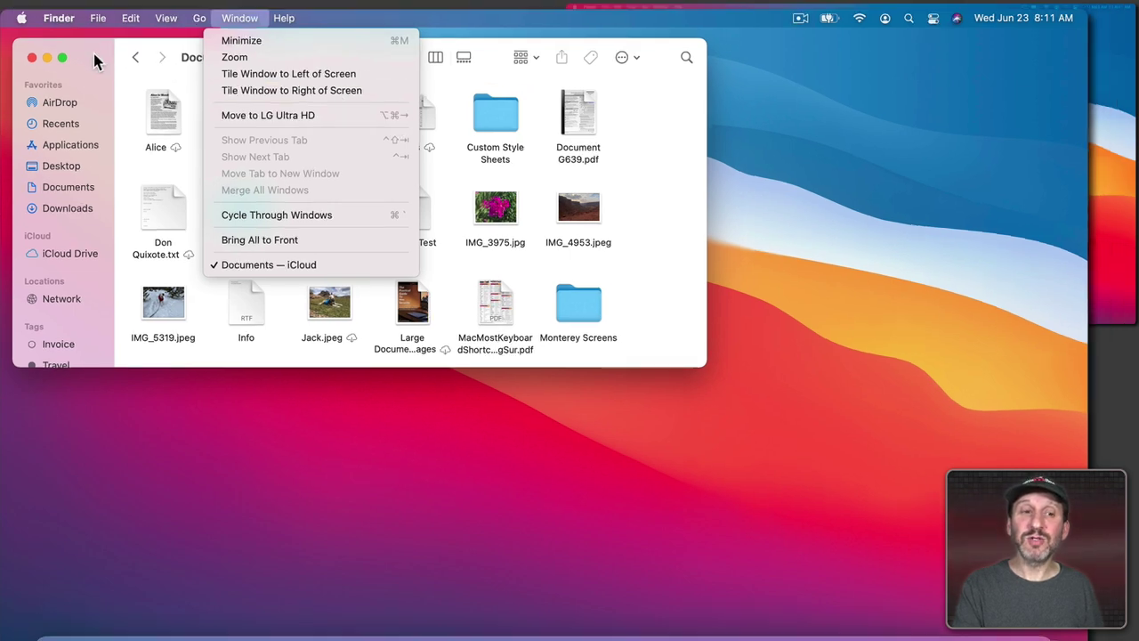
left_click(93, 50)
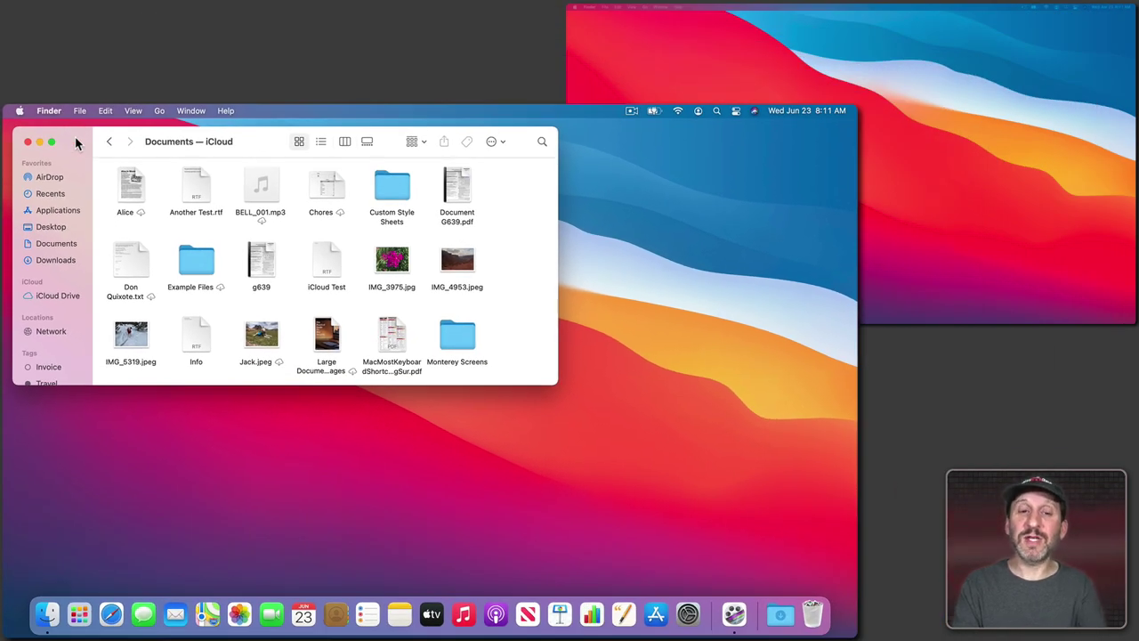
key("alt+super+Right")
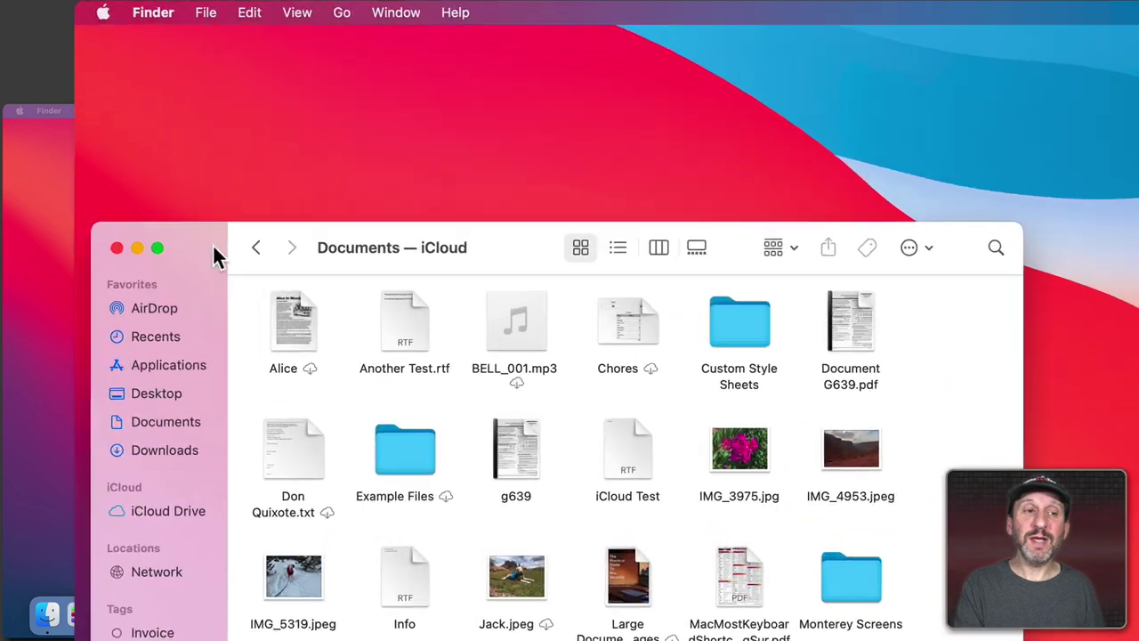
left_click(287, 118)
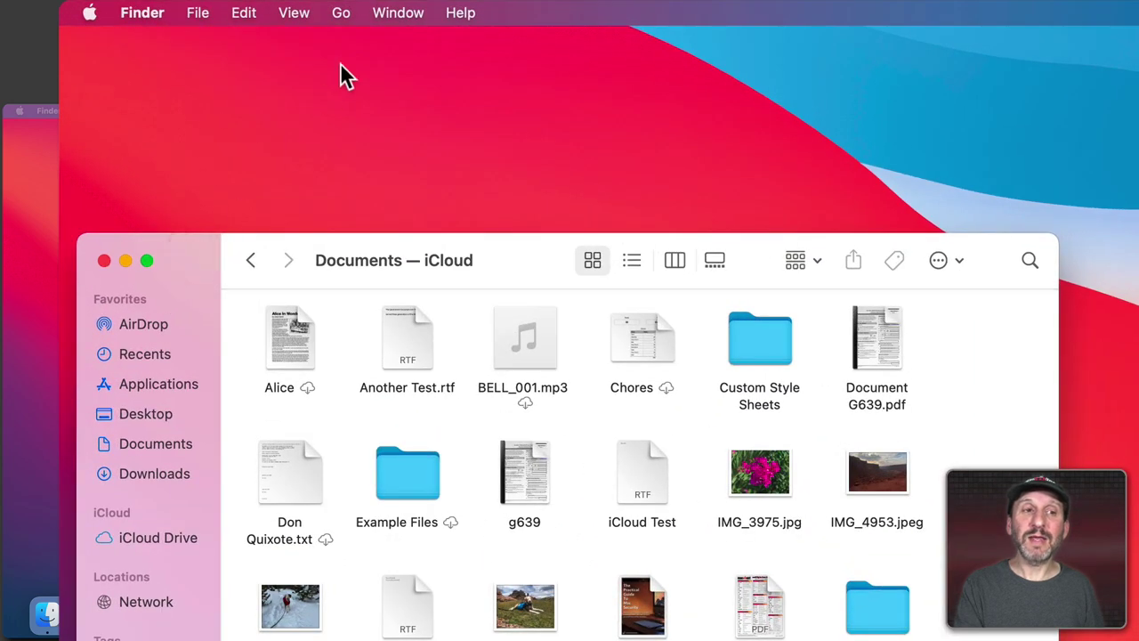
left_click(397, 11)
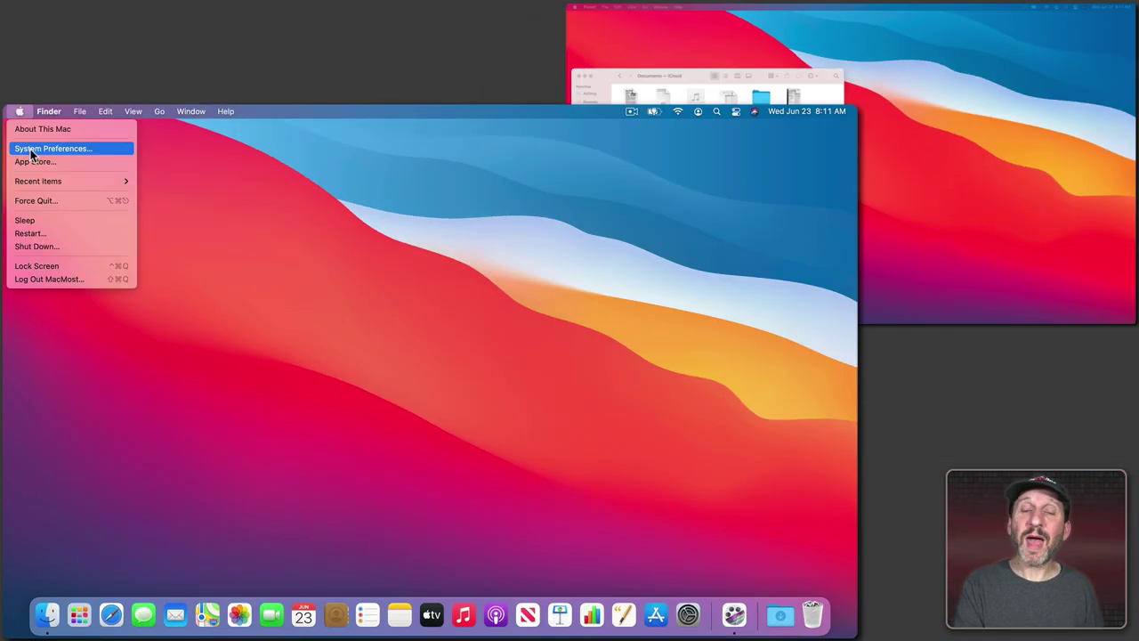
Step: Open a new App Shortcut form under Keyboard > Shortcuts > App Shortcuts
left_click(36, 145)
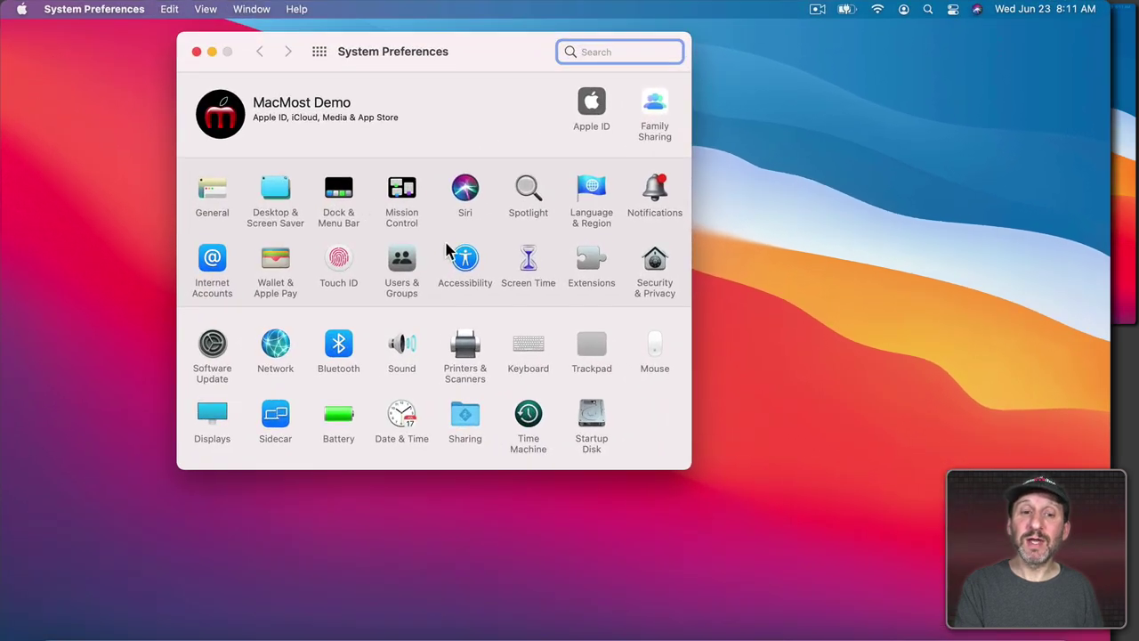
left_click(500, 352)
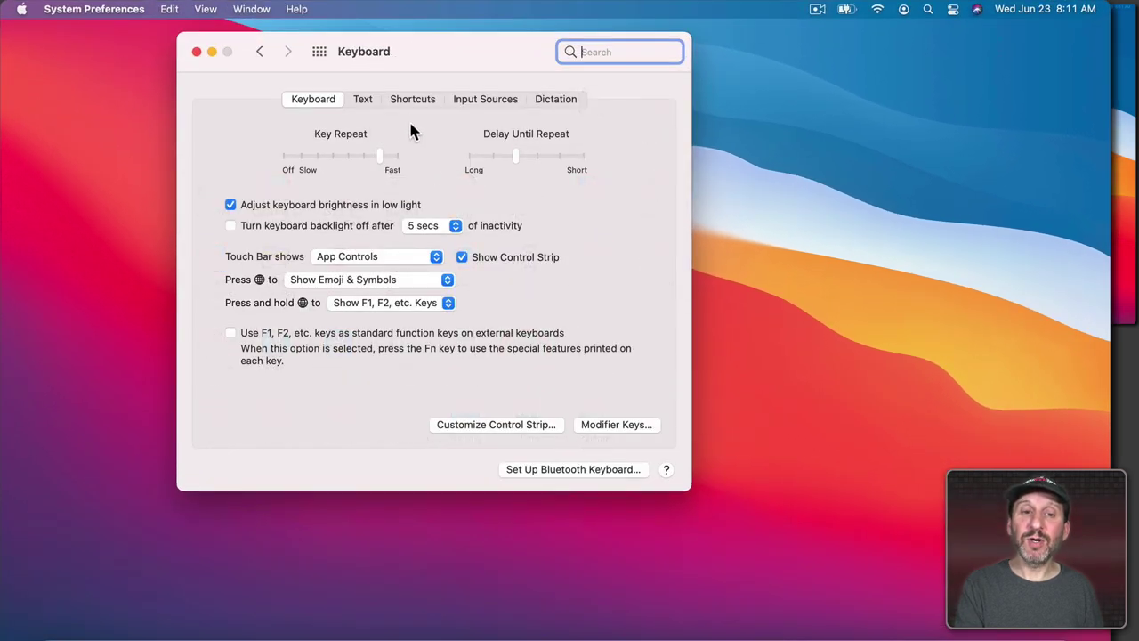
left_click(412, 99)
left_click(269, 252)
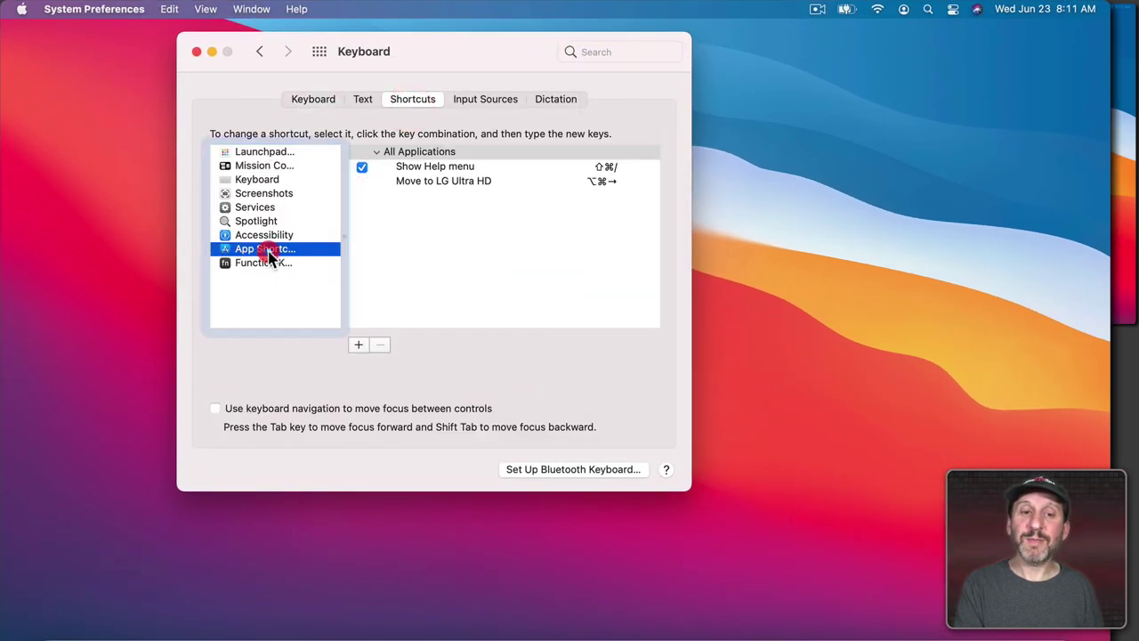
left_click(357, 346)
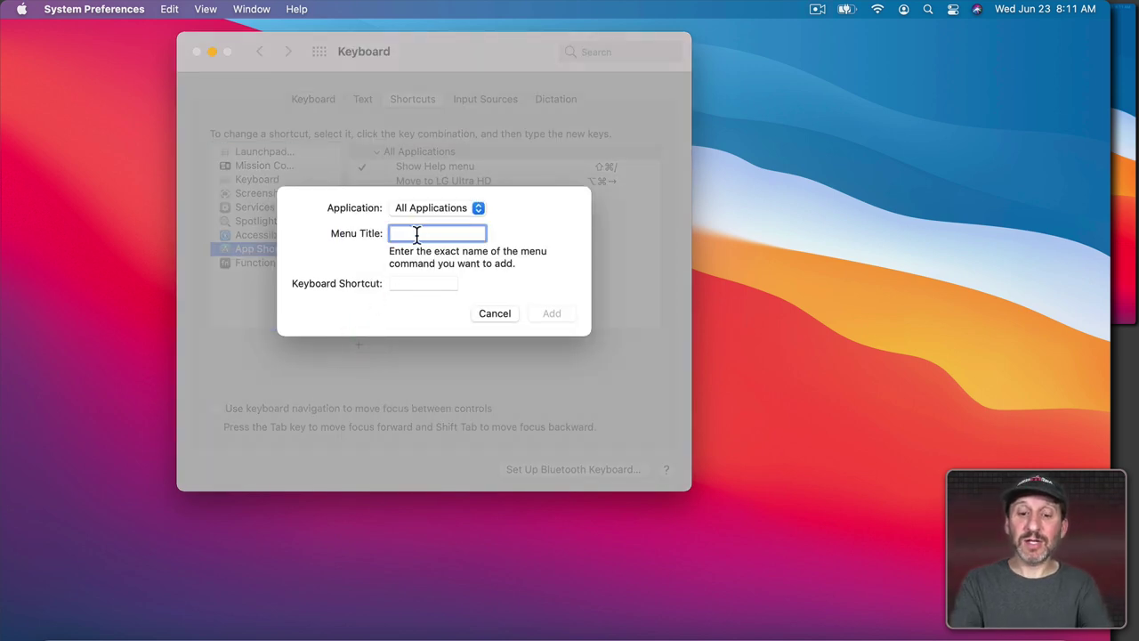
Step: Enter 'Move to Built-in Retina Display' with shortcut ⌥⌘← and add it to the list
type("Move to Built-in Retina Dis")
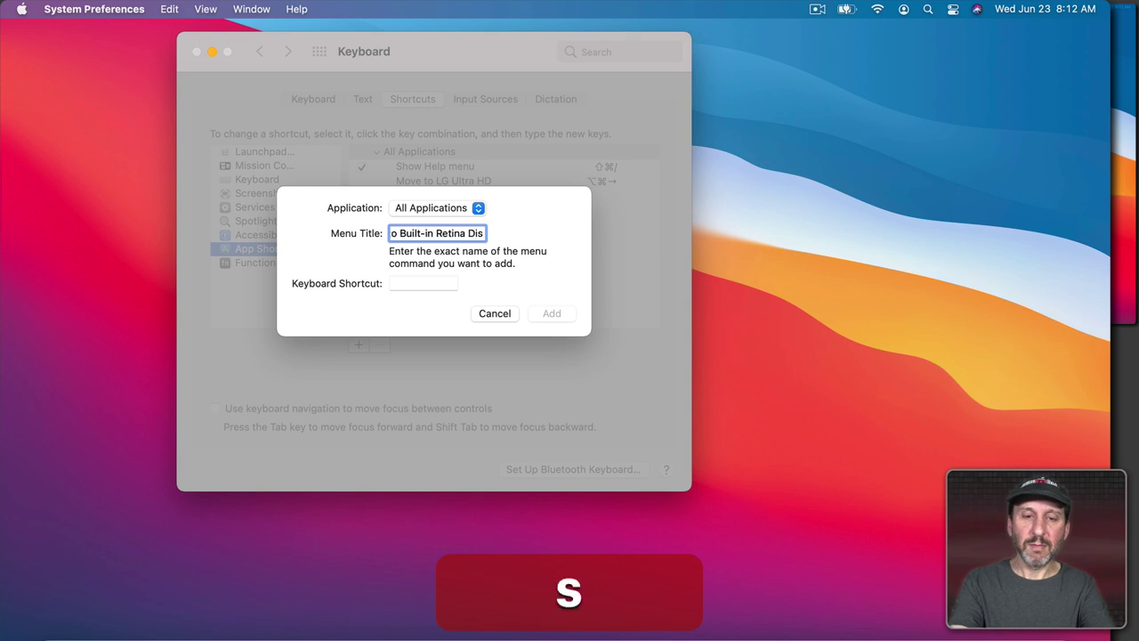
type("play")
left_click(444, 285)
key("super")
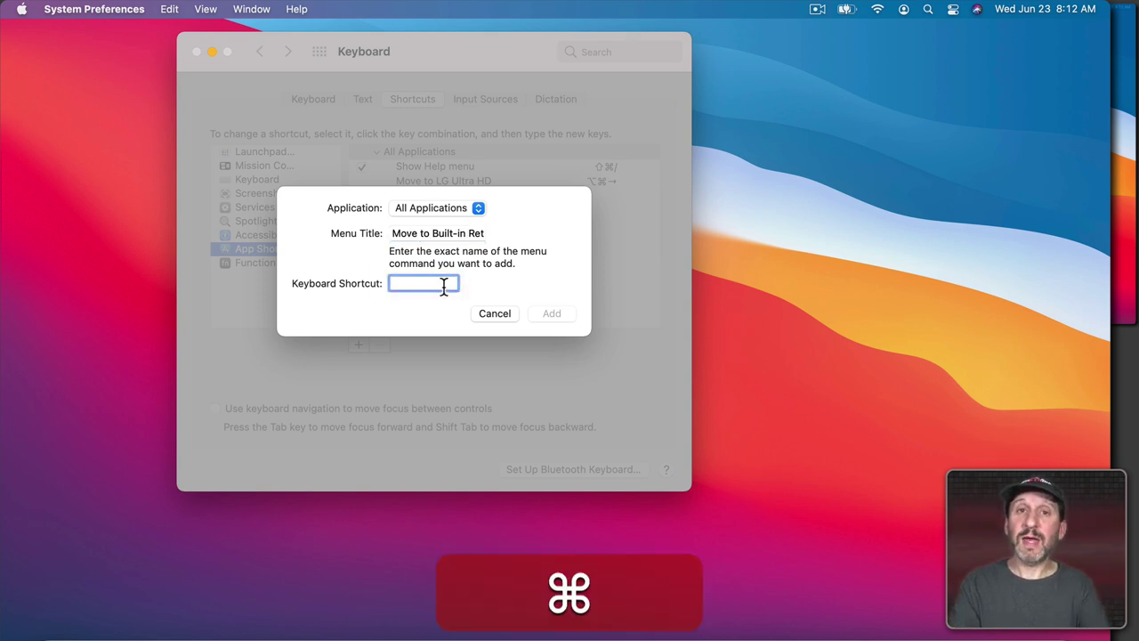
key("super+alt")
key("alt+super+Left")
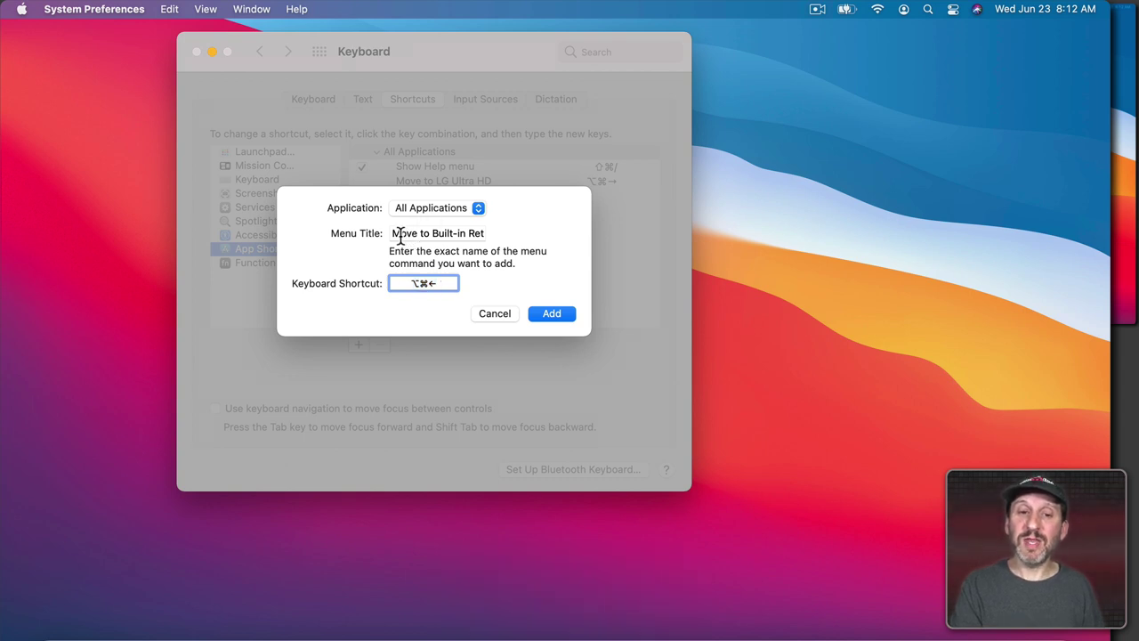
left_click_drag(393, 234, 495, 234)
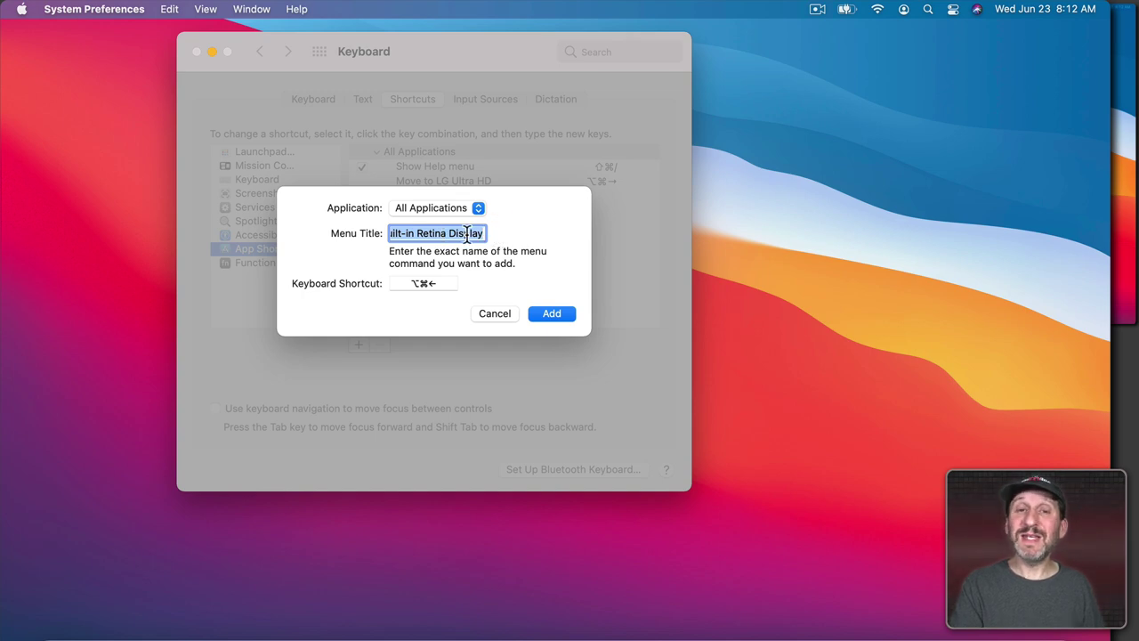
left_click(466, 233)
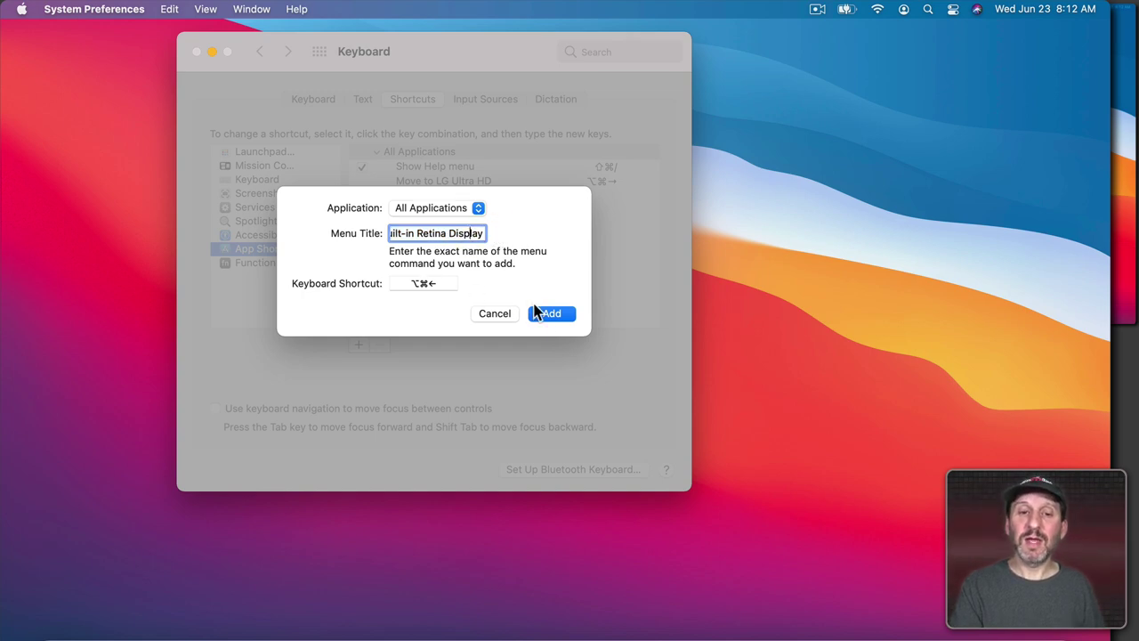
left_click(541, 314)
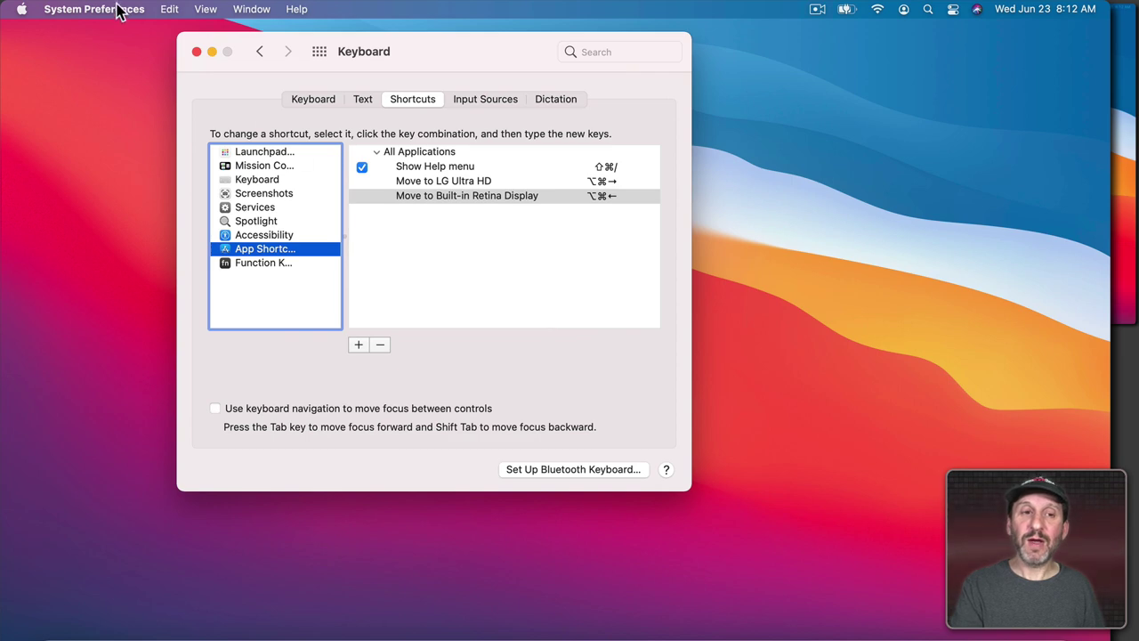
Step: Quit System Preferences, then move the Finder window to the built-in display with ⌥⌘← and back with ⌥⌘→
left_click(120, 13)
left_click(119, 142)
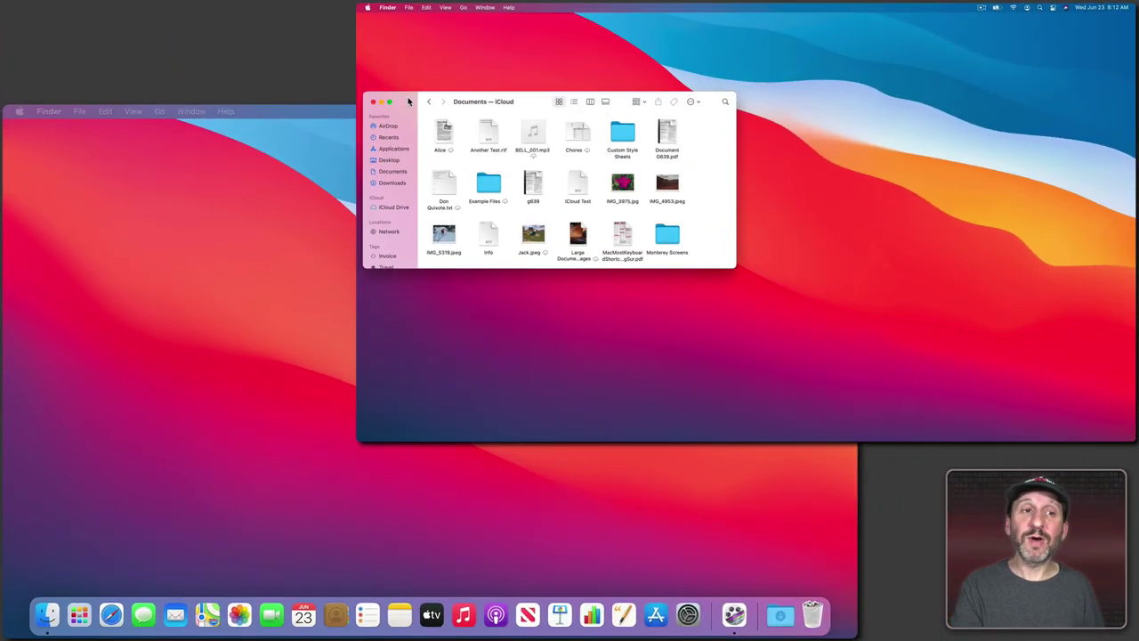
left_click_drag(608, 85, 613, 36)
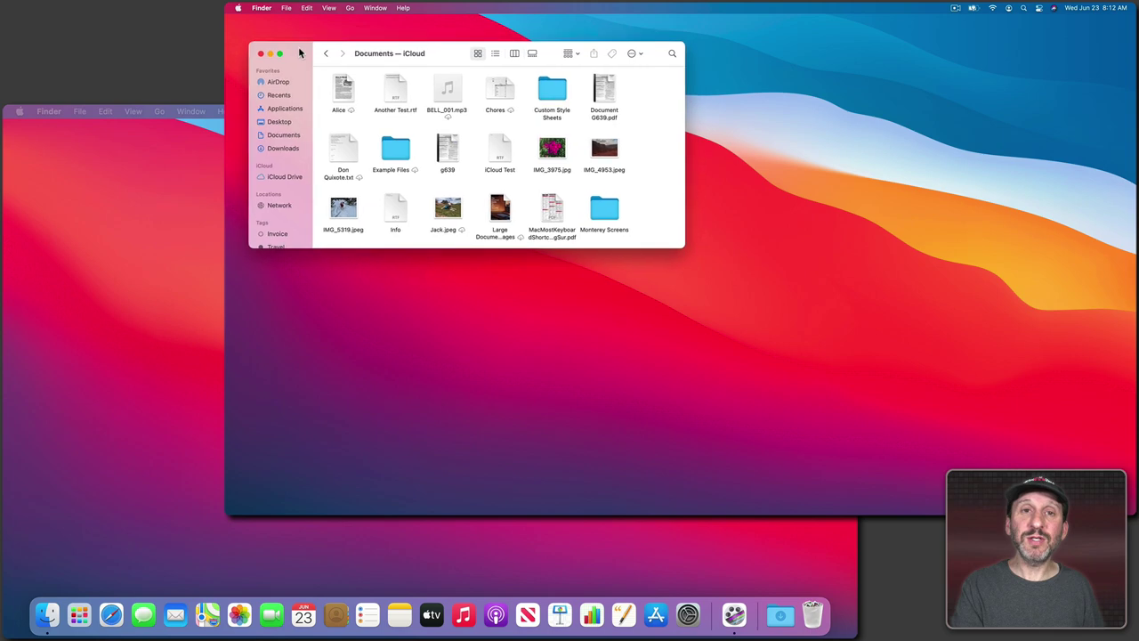
left_click(375, 8)
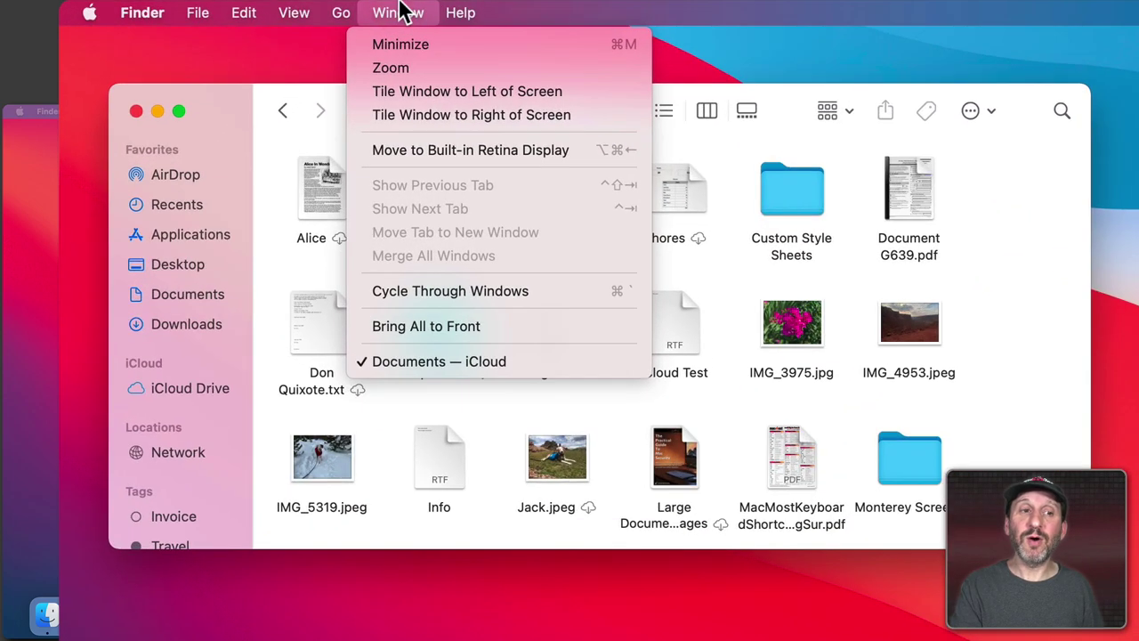
left_click(623, 150)
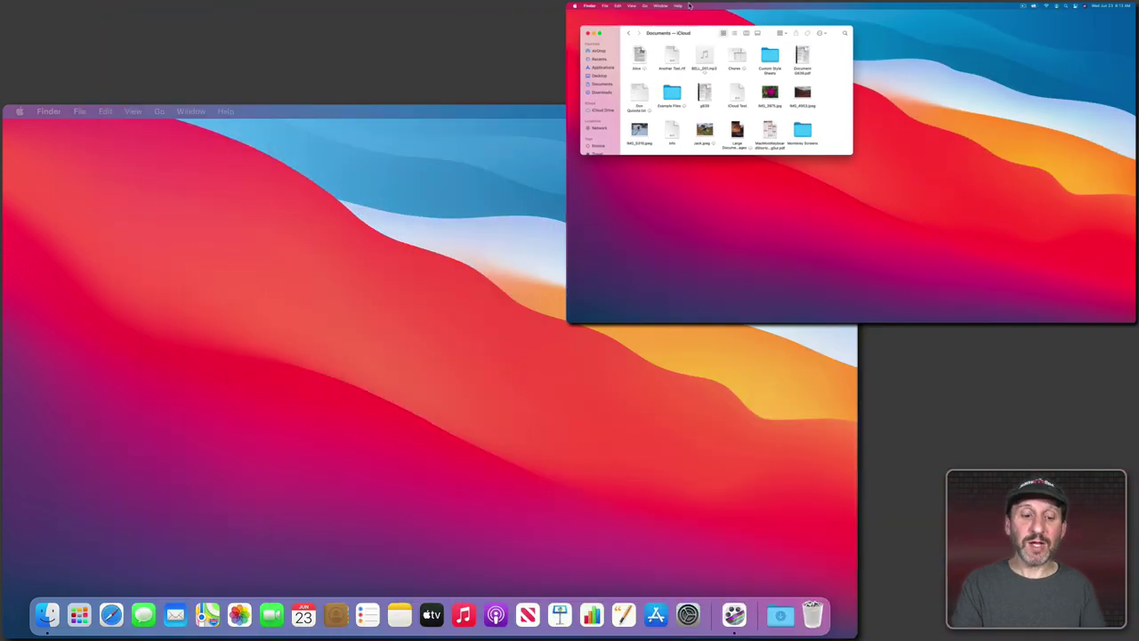
key("alt+super+Left")
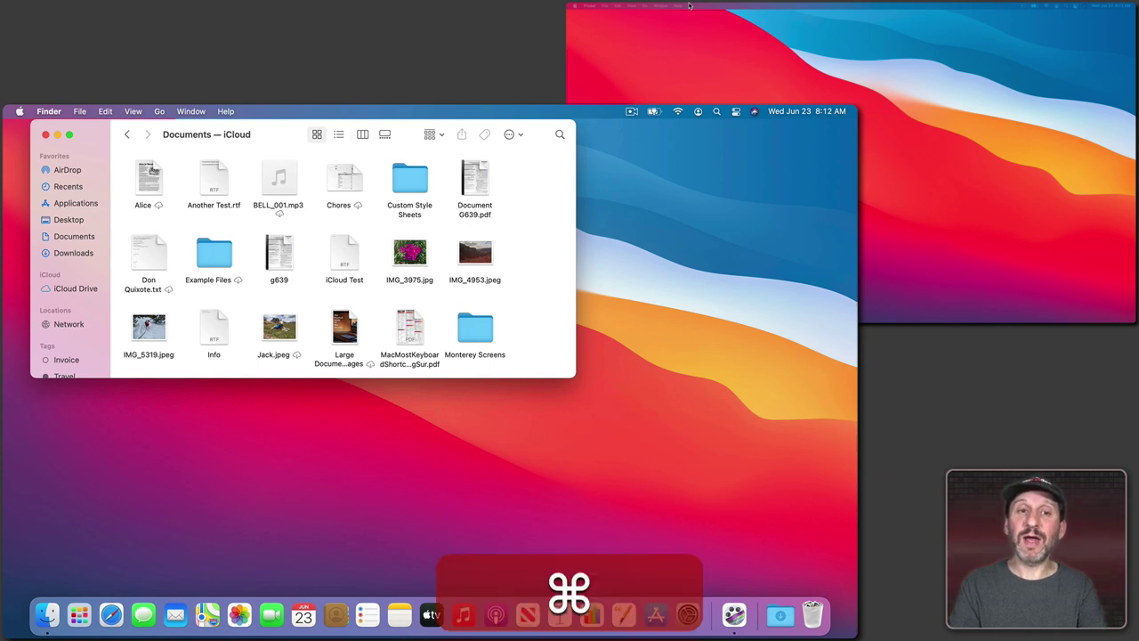
key("alt+super+Right")
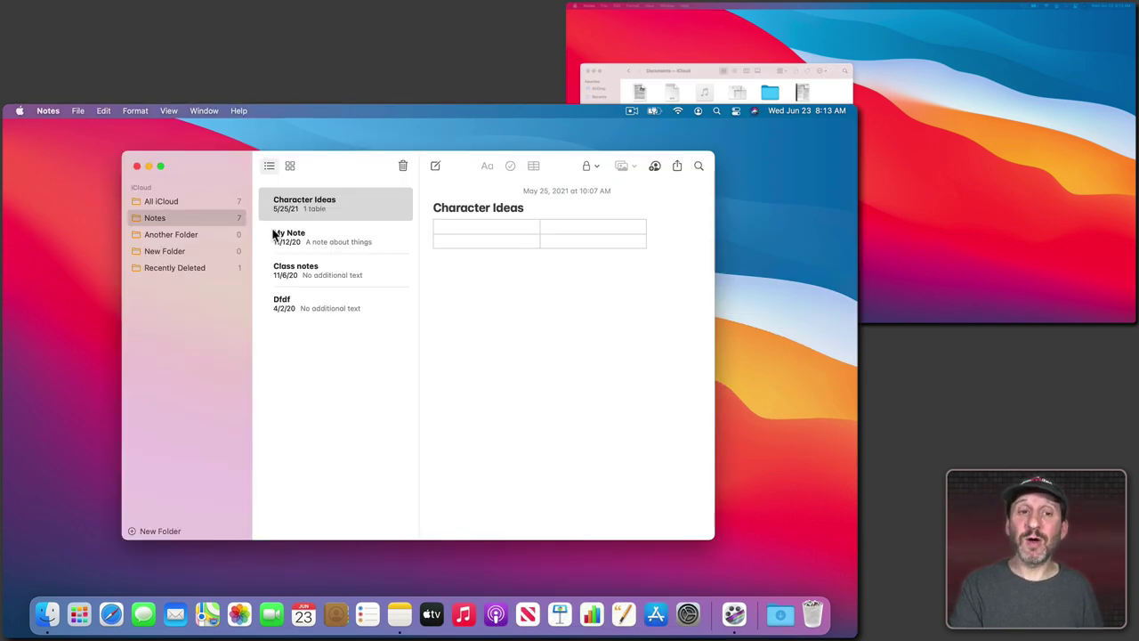
Step: Check Notes' Window menu, then move the Notes window to the LG display with ⌥⌘→ and back with ⌥⌘←
left_click(203, 111)
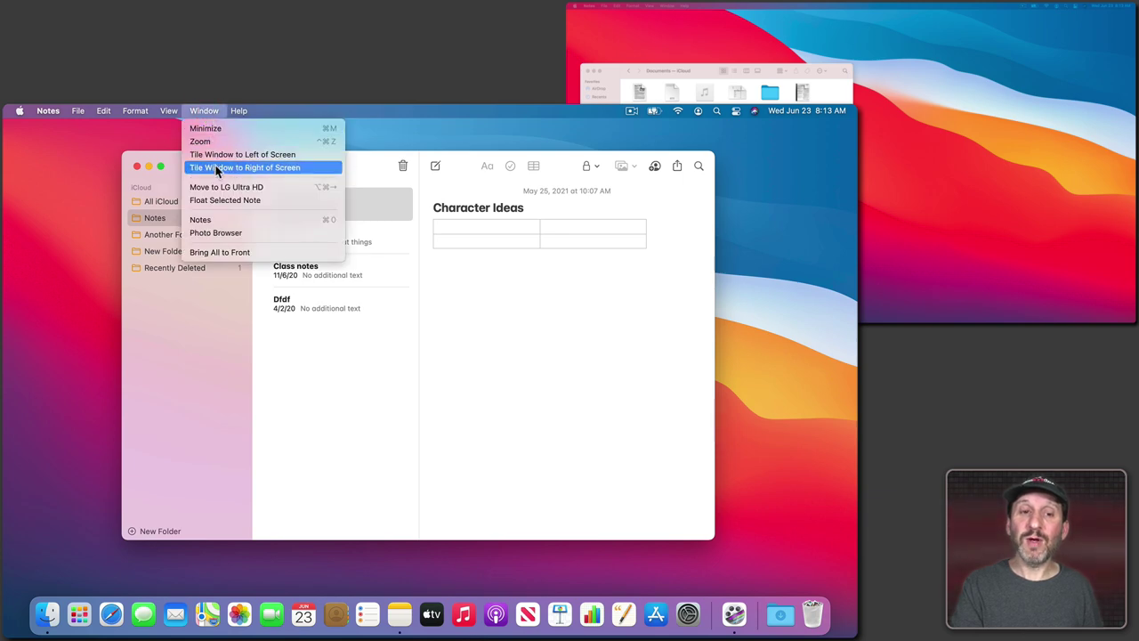
left_click(209, 311)
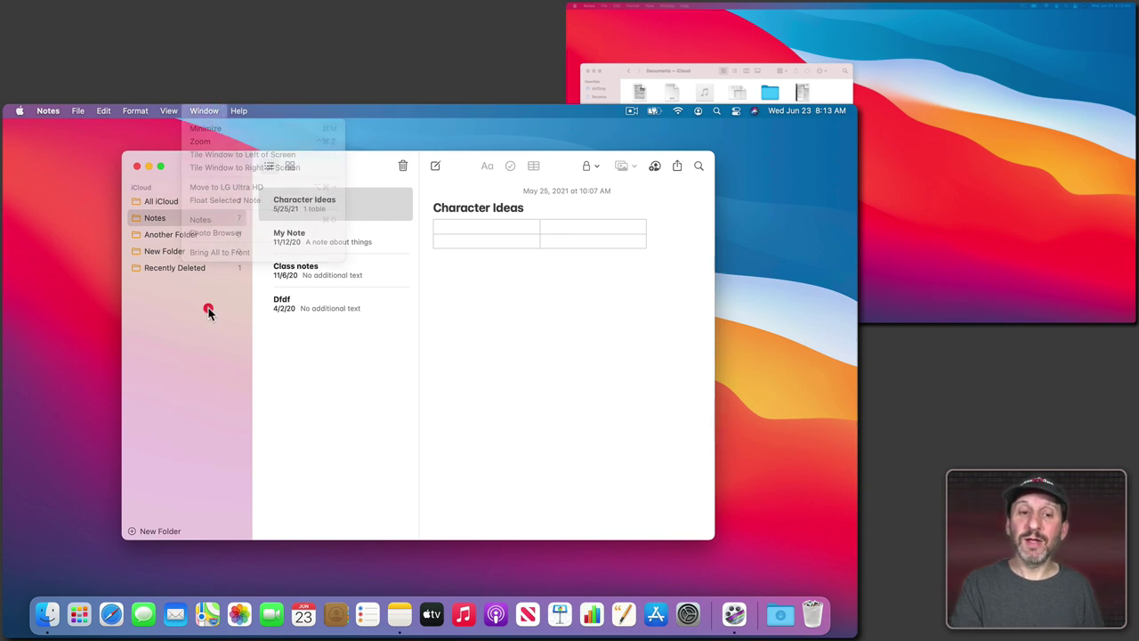
key("alt+super+Right")
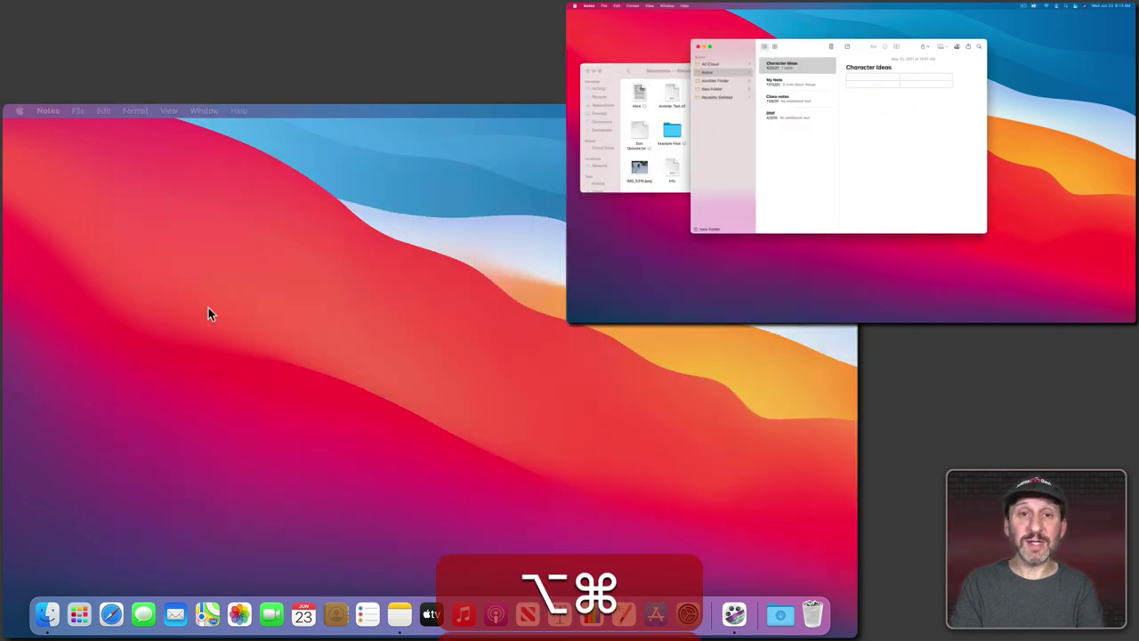
key("alt+super+Left")
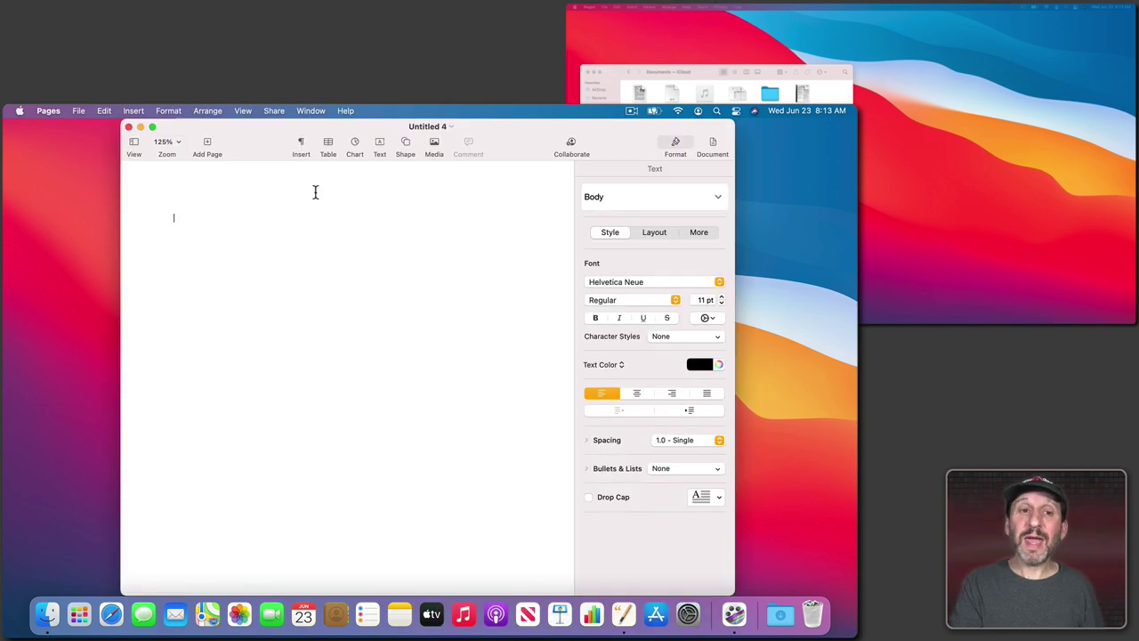
Step: Check Pages' Window menu, then send Untitled 4 to the LG display with ⌥⌘→ and back with ⌥⌘←
left_click(312, 112)
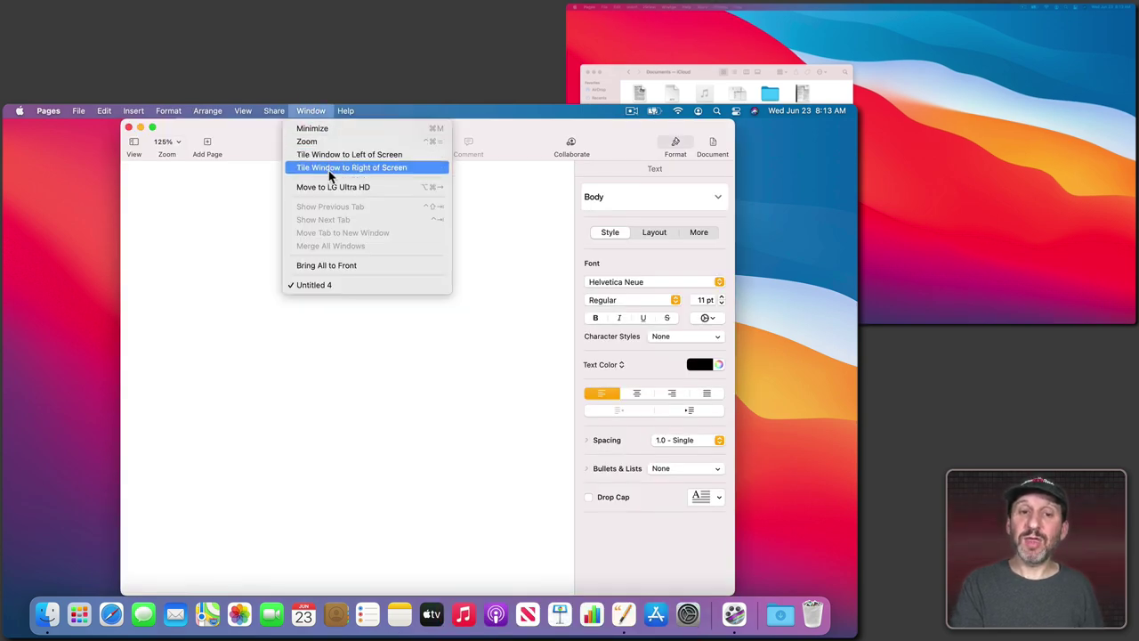
left_click(246, 218)
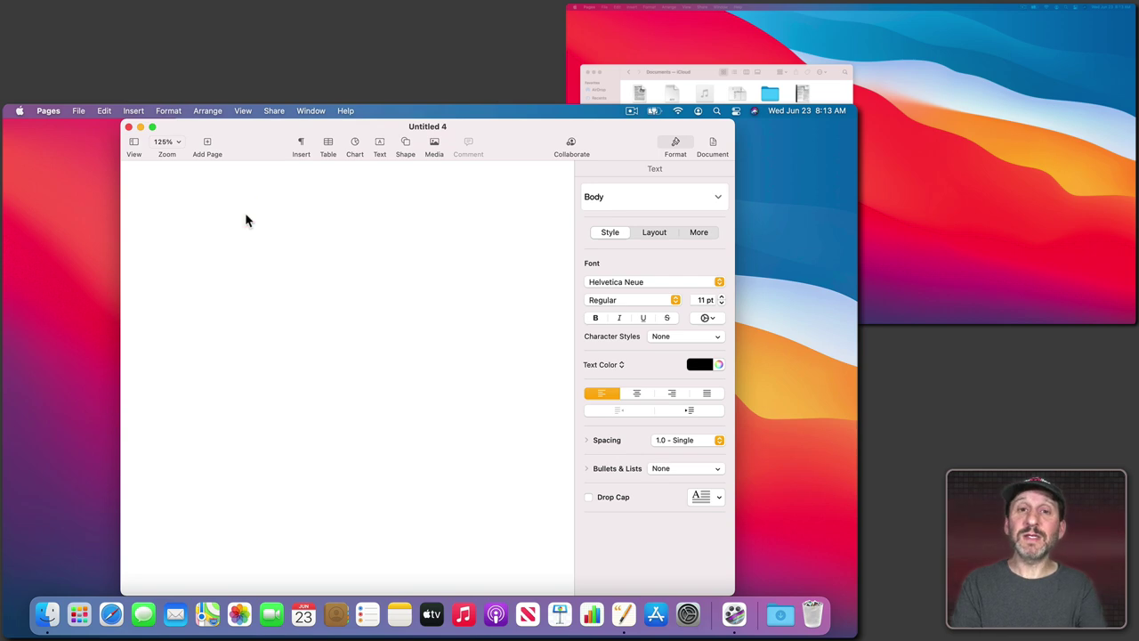
key("alt+super+Right")
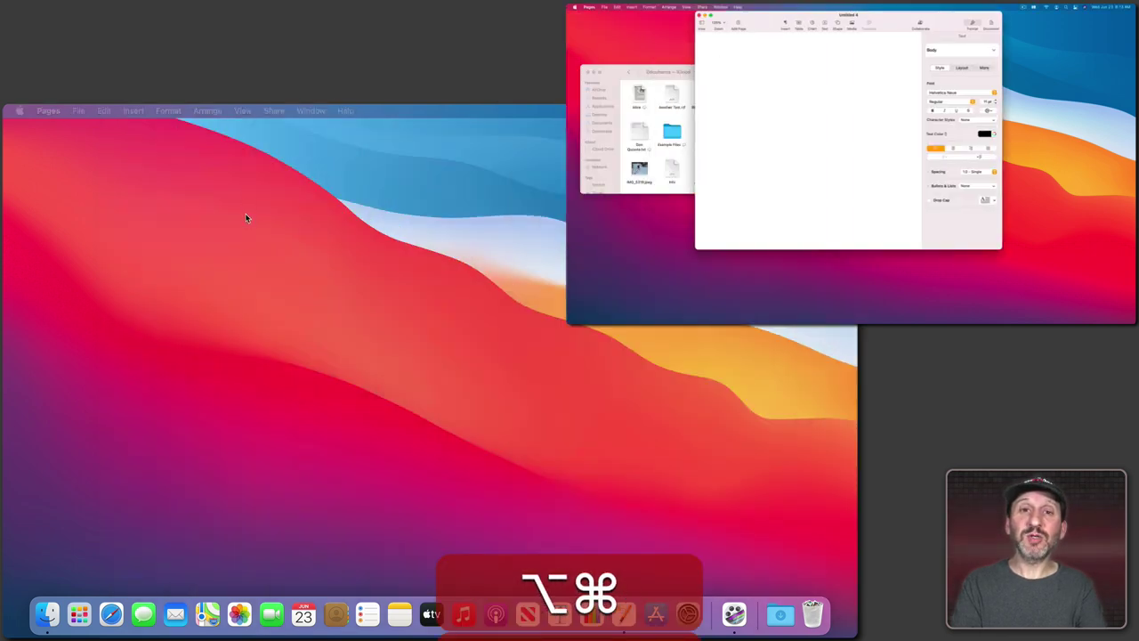
key("alt+super+Left")
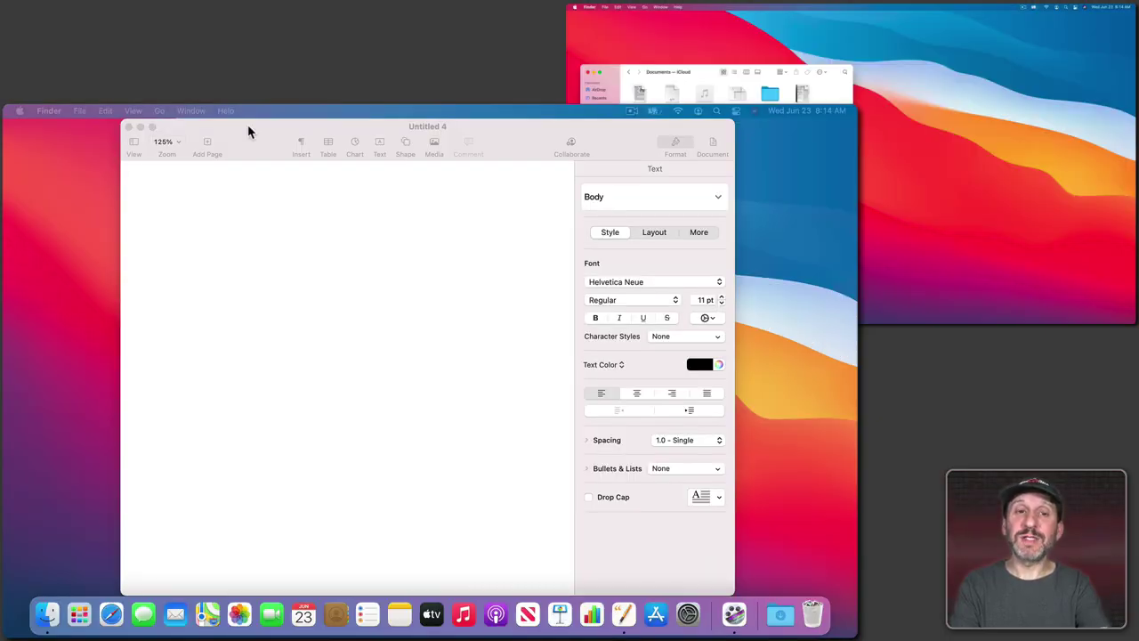
Step: Switch to Pages with ⌘Tab and move Untitled 4 to the LG display with ⌥⌘→
key("super+Tab")
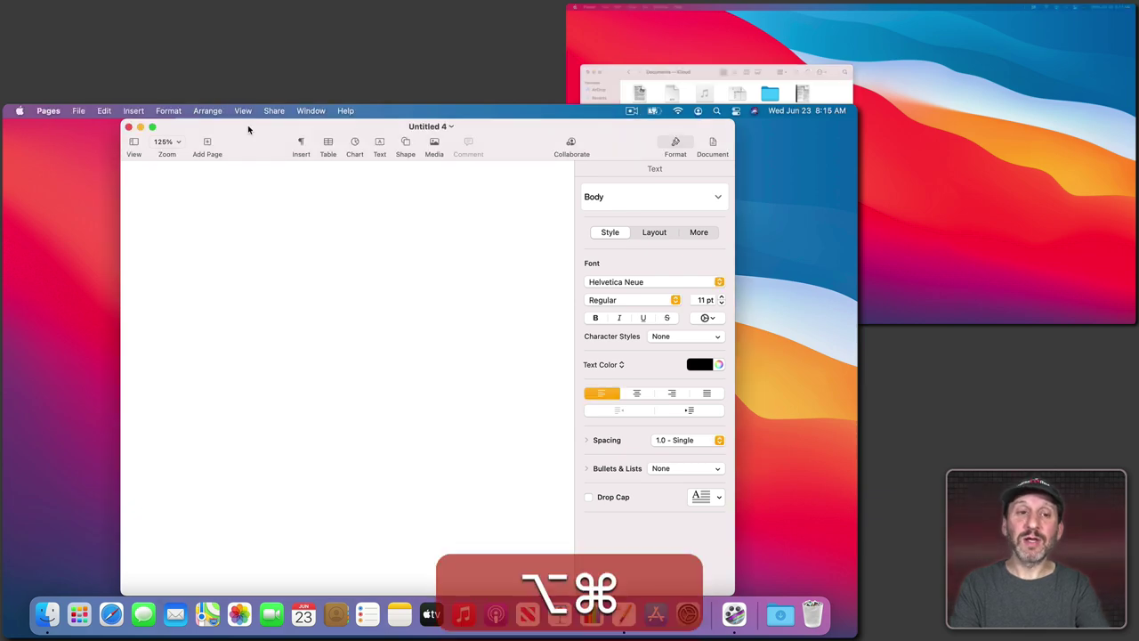
key("alt+super+Right")
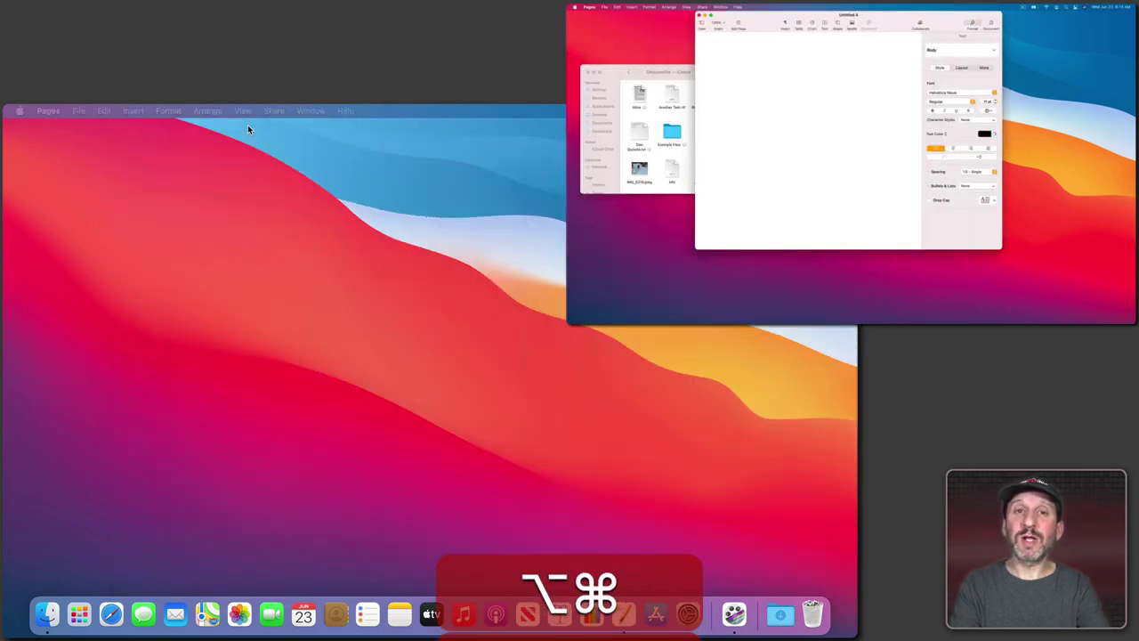